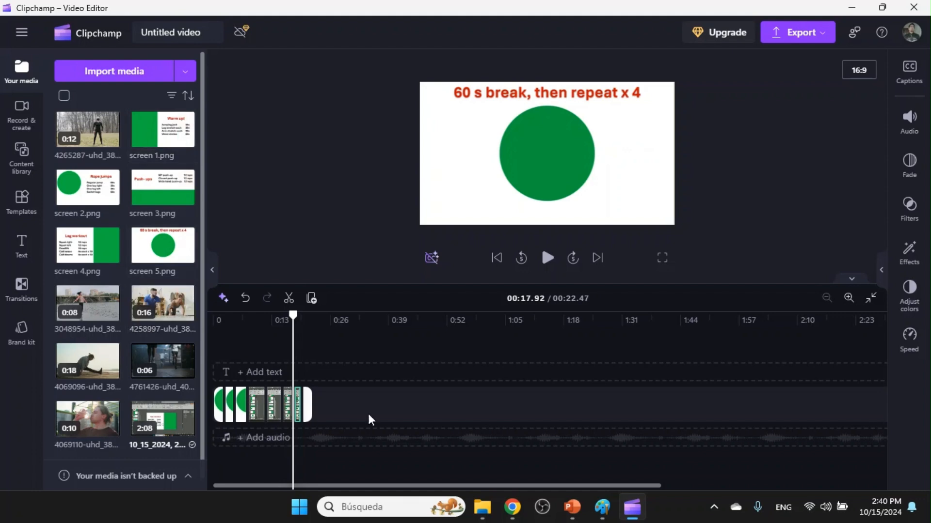
Apply the Green screen effect to all the slide recording clips on the timeline.
{"action": "left_click_drag", "start_coordinate": [386, 396], "coordinate": [189, 400]}
{"action": "left_click", "coordinate": [906, 261]}
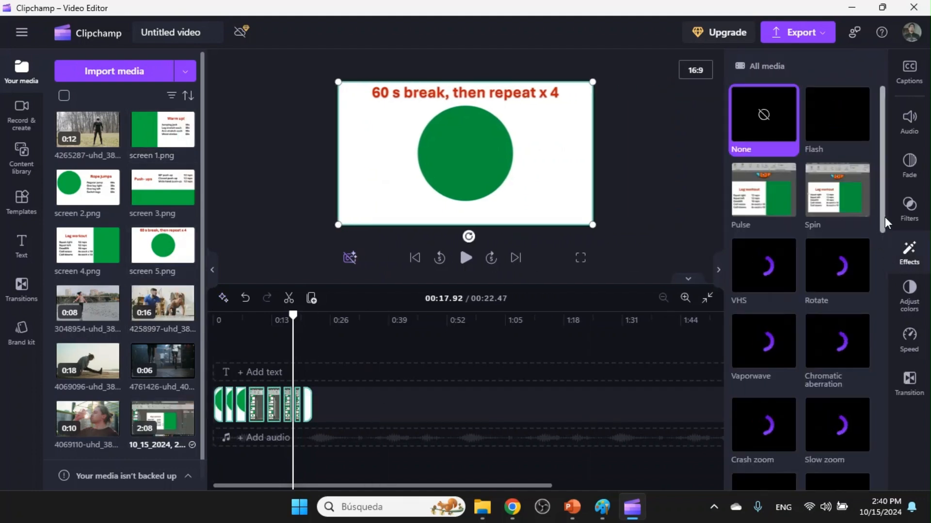
{"action": "scroll", "coordinate": [882, 265], "scroll_direction": "down", "scroll_amount": 2}
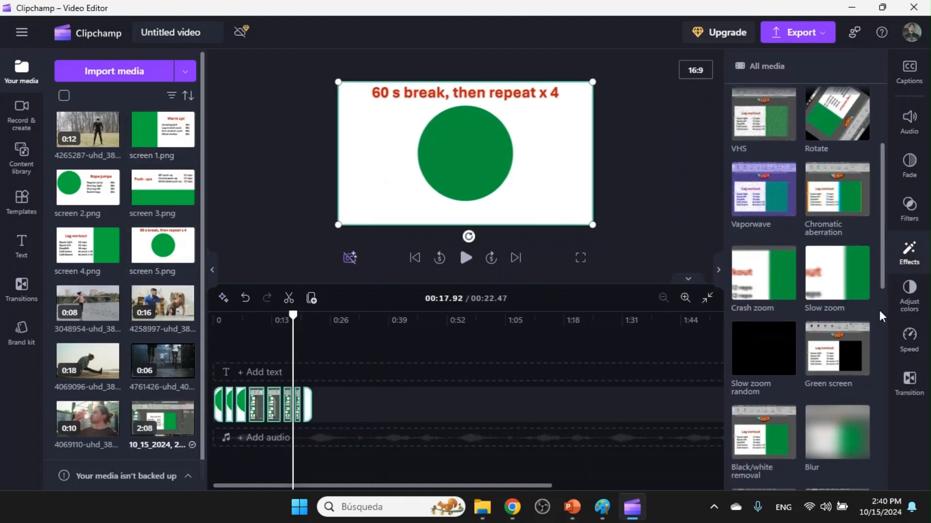
{"action": "left_click", "coordinate": [842, 363]}
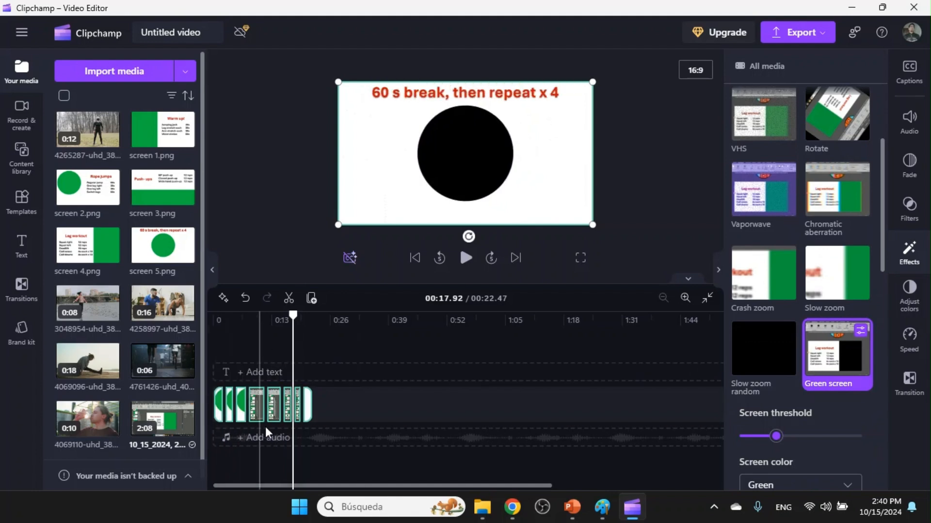
Place the 4761426 video on a track beneath the recording clips, starting at the beginning of the timeline.
{"action": "left_click_drag", "start_coordinate": [292, 315], "coordinate": [207, 310]}
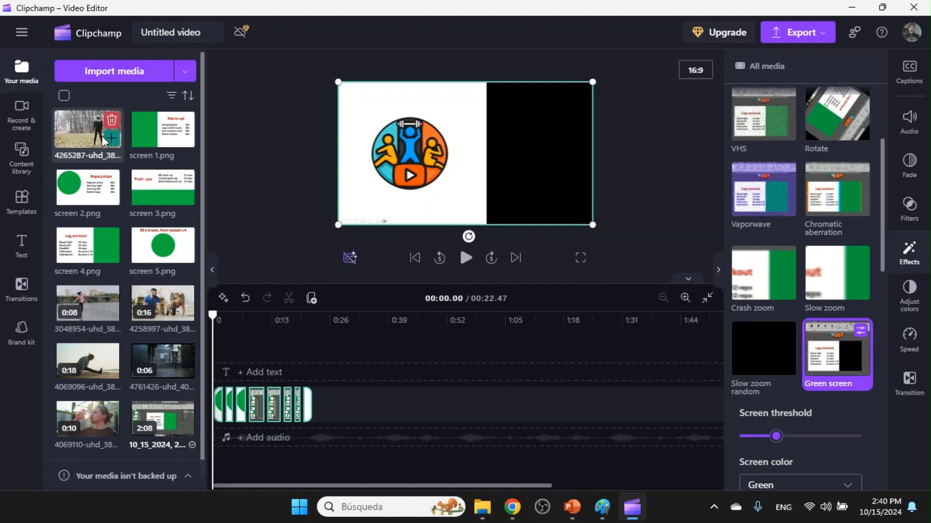
{"action": "left_click_drag", "start_coordinate": [156, 358], "coordinate": [211, 431]}
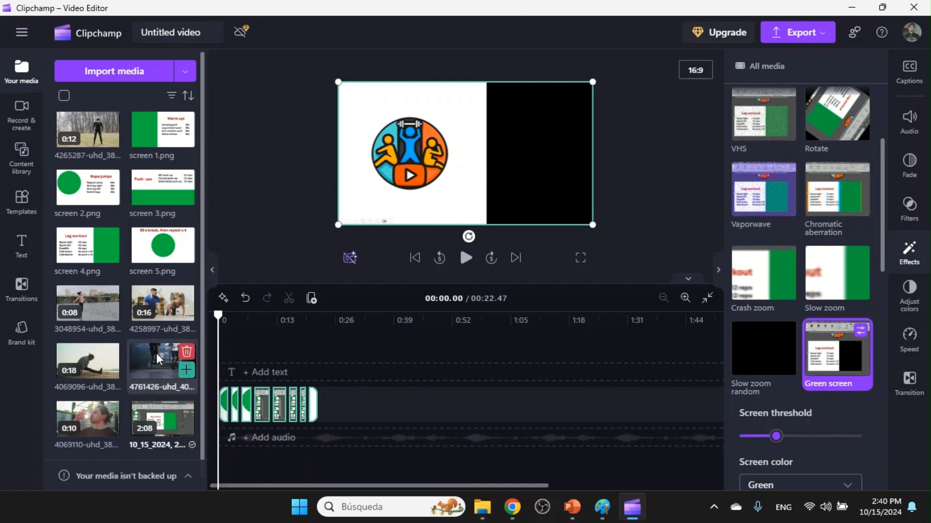
{"action": "left_click_drag", "start_coordinate": [156, 353], "coordinate": [228, 436]}
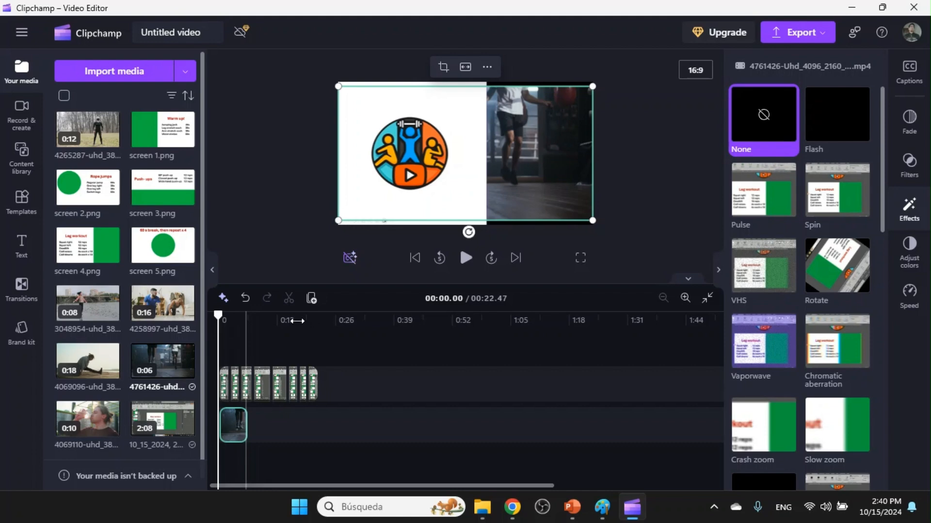
Split the first recording clip at 2.42 seconds and set its opening part's speed to 0.1.
{"action": "left_click_drag", "start_coordinate": [351, 380], "coordinate": [254, 388]}
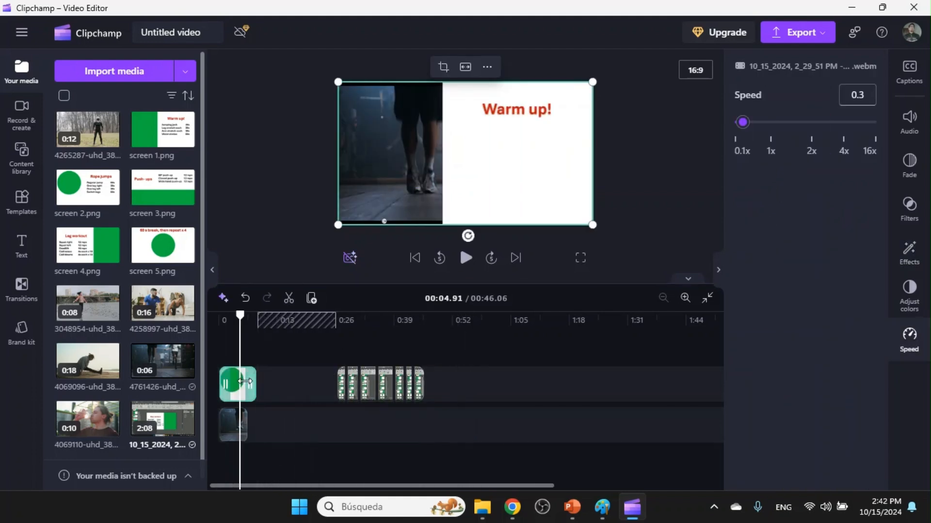
{"action": "left_click_drag", "start_coordinate": [241, 316], "coordinate": [229, 316]}
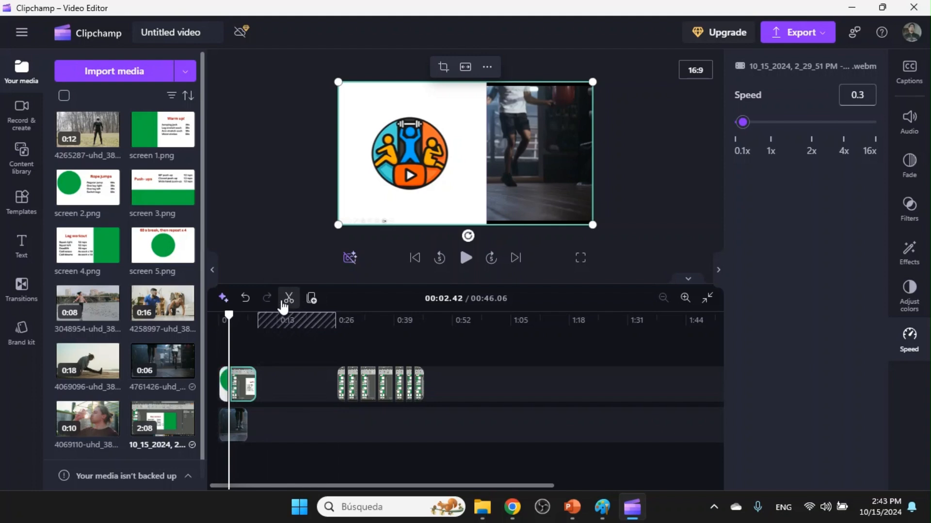
{"action": "left_click", "coordinate": [223, 388]}
{"action": "left_click", "coordinate": [908, 342]}
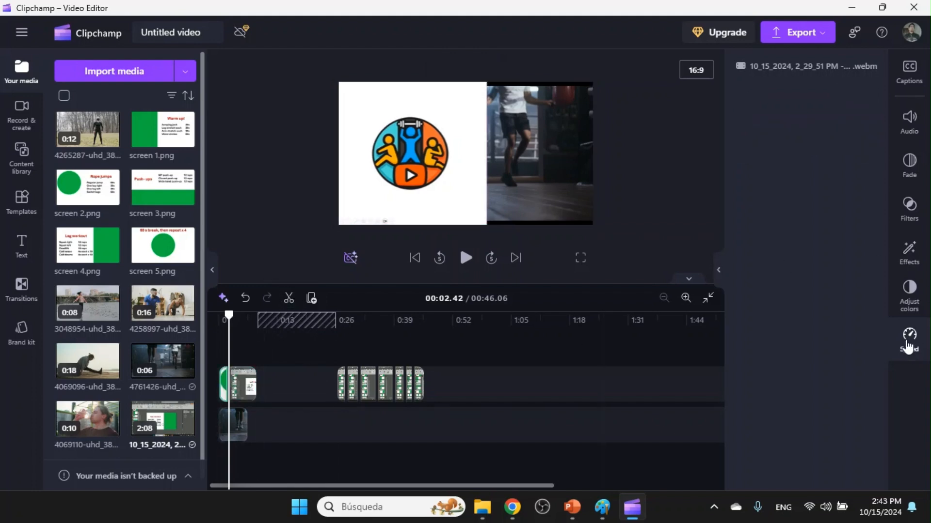
{"action": "left_click", "coordinate": [909, 335]}
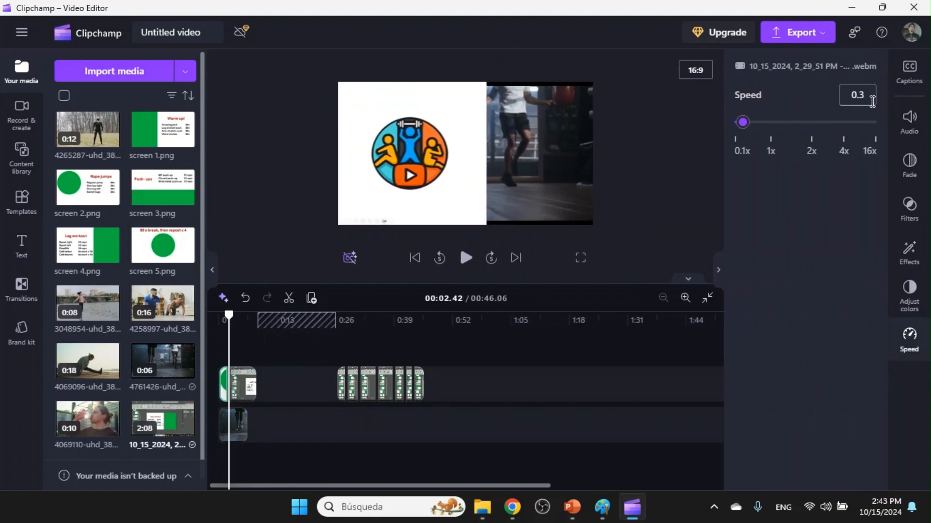
{"action": "key", "text": "Down"}
{"action": "key", "text": "Down"}
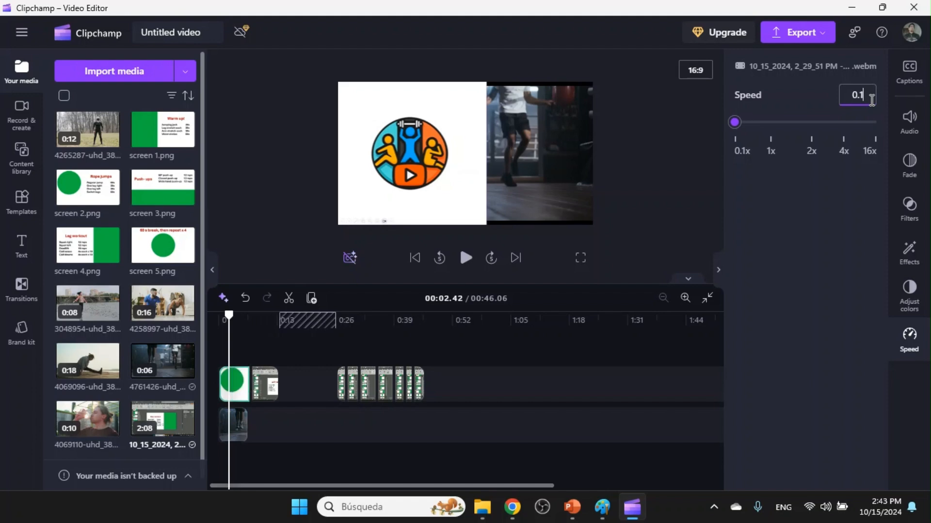
Set the speed of the split recording clip's second part to 1.
{"action": "left_click", "coordinate": [264, 383]}
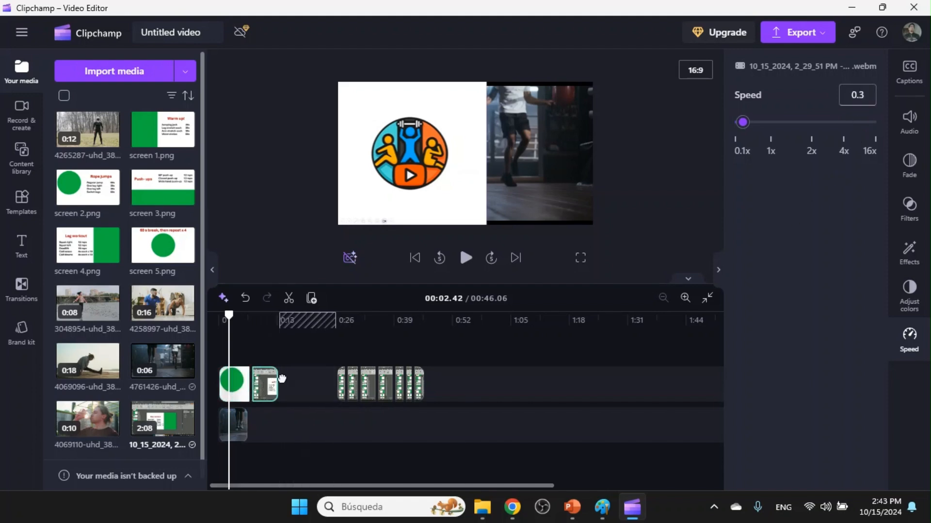
{"action": "type", "text": "1"}
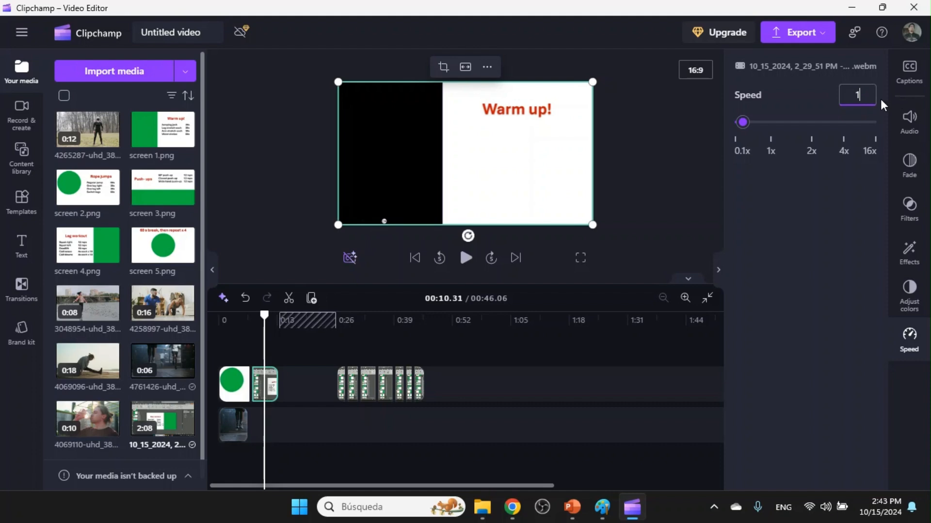
{"action": "key", "text": "Tab"}
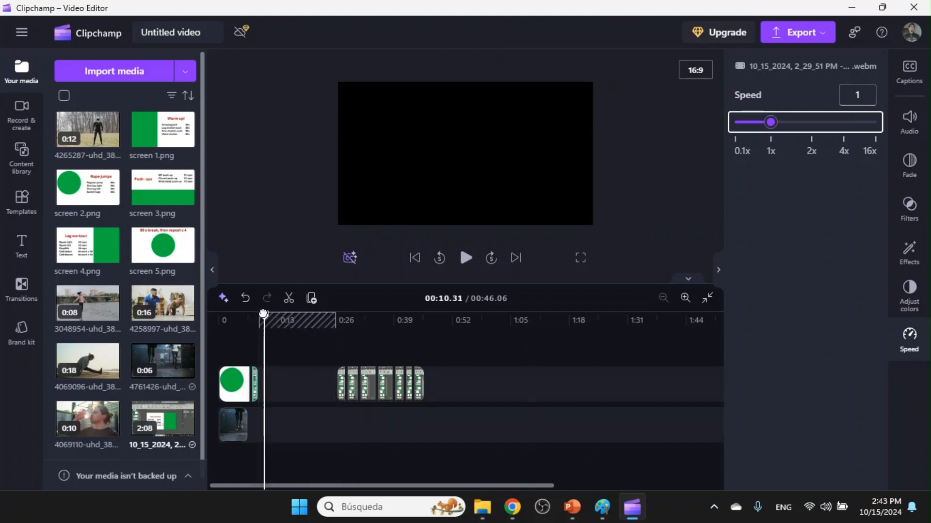
Enlarge the 4761426 video in the frame so it covers the whole keyed-out area beside the logo.
{"action": "left_click_drag", "start_coordinate": [264, 316], "coordinate": [244, 315]}
{"action": "left_click", "coordinate": [228, 436]}
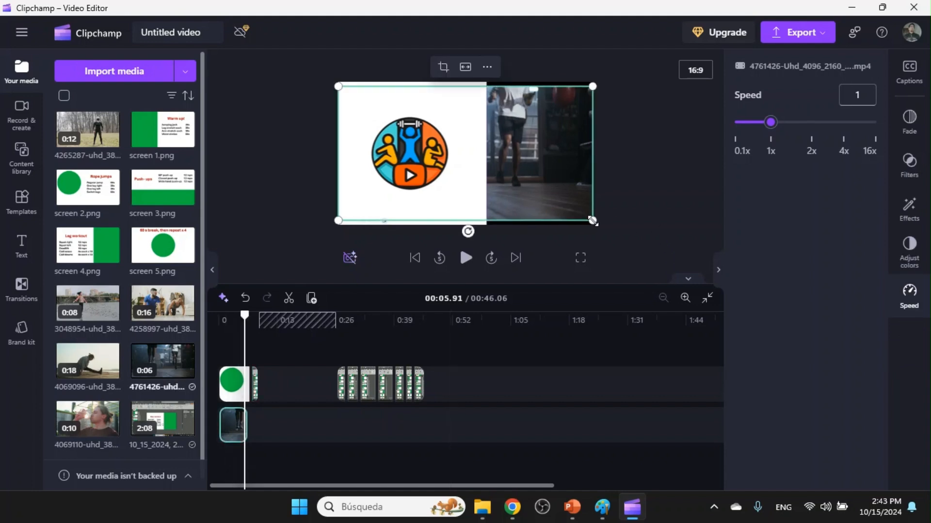
{"action": "left_click_drag", "start_coordinate": [592, 221], "coordinate": [608, 231]}
{"action": "left_click_drag", "start_coordinate": [332, 85], "coordinate": [322, 75]}
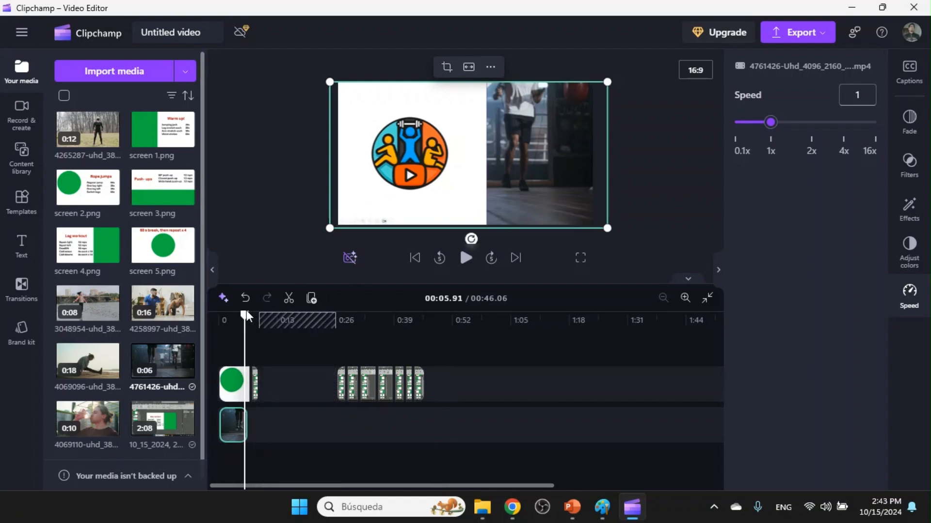
Add the 3048954 video directly after the 4761426 video on the lower track and preview the slide transition.
{"action": "left_click_drag", "start_coordinate": [247, 313], "coordinate": [246, 315]}
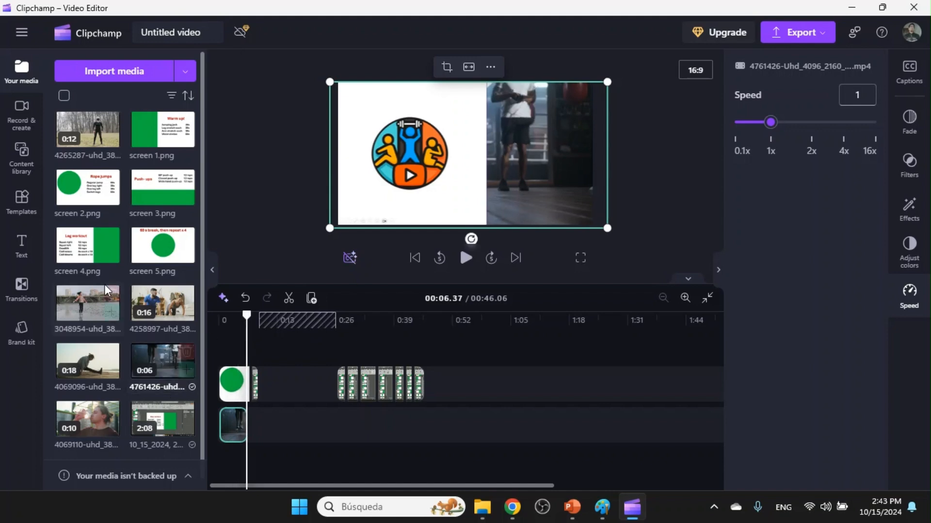
{"action": "mouse_move", "coordinate": [96, 315]}
{"action": "left_click_drag", "start_coordinate": [92, 307], "coordinate": [271, 424]}
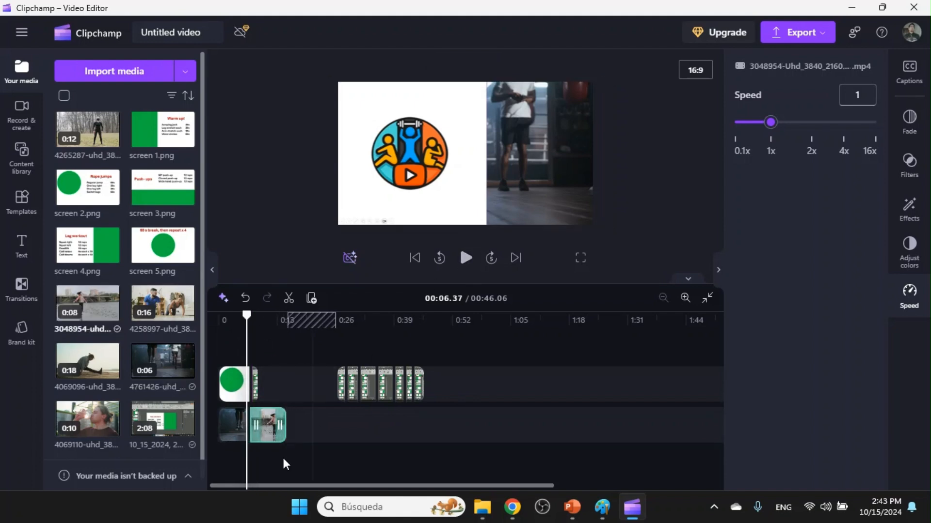
{"action": "left_click", "coordinate": [468, 261]}
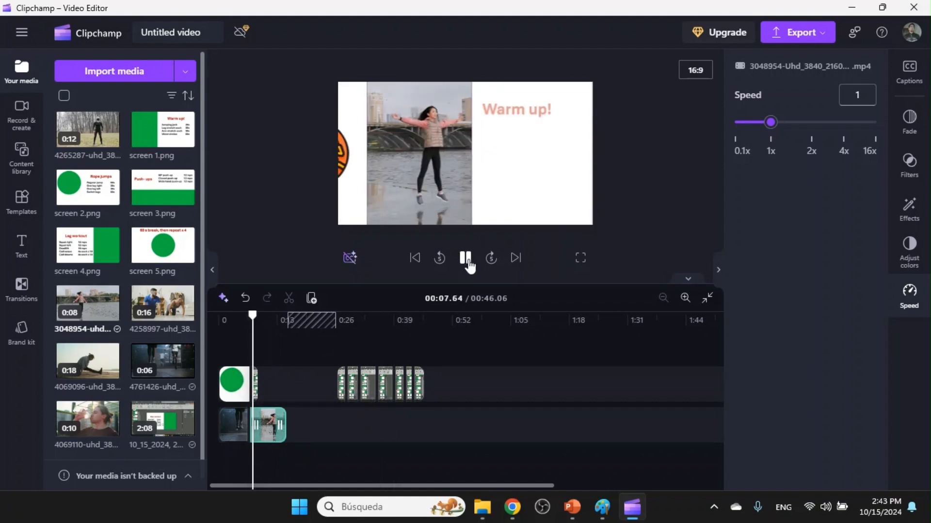
{"action": "left_click", "coordinate": [465, 258]}
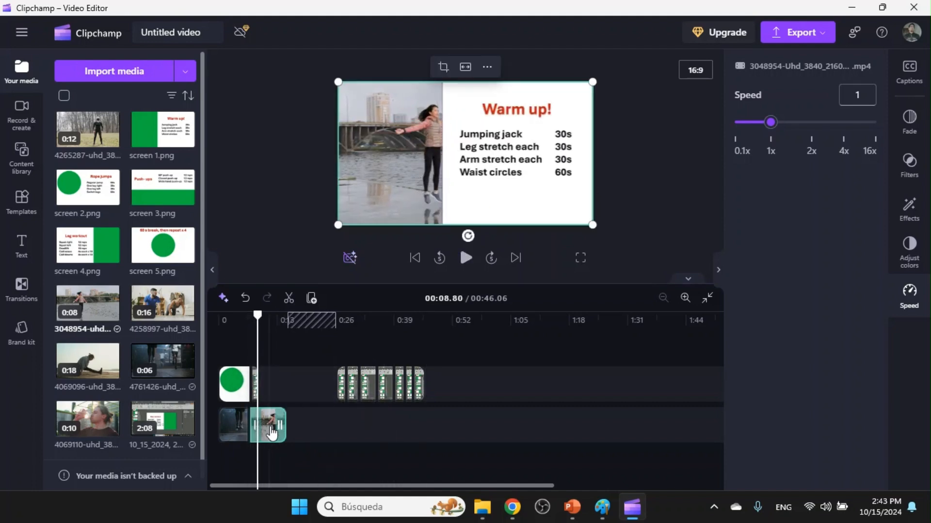
Split the slowed logo clip at 6.85 seconds, delete its tail, and move the Warm up clip against the cut.
{"action": "scroll", "coordinate": [270, 435], "scroll_direction": "up", "scroll_amount": 6}
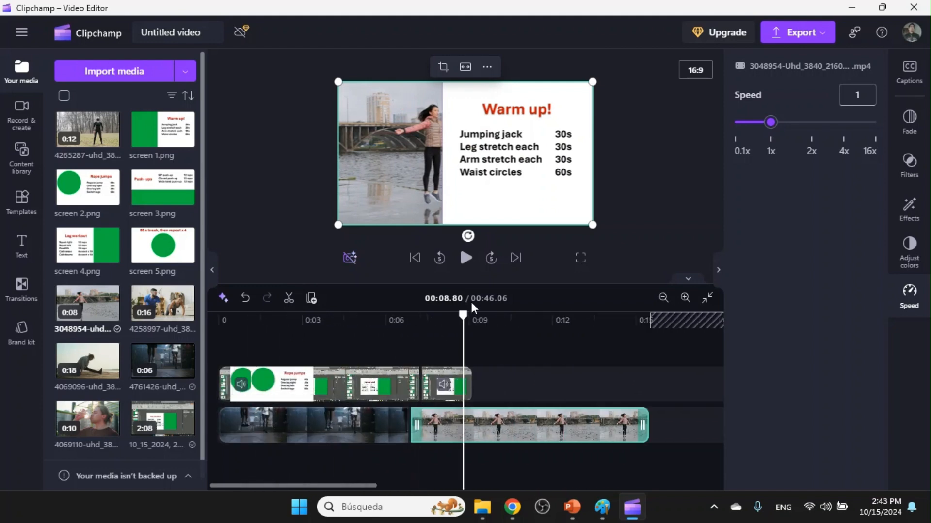
{"action": "left_click_drag", "start_coordinate": [463, 316], "coordinate": [409, 319]}
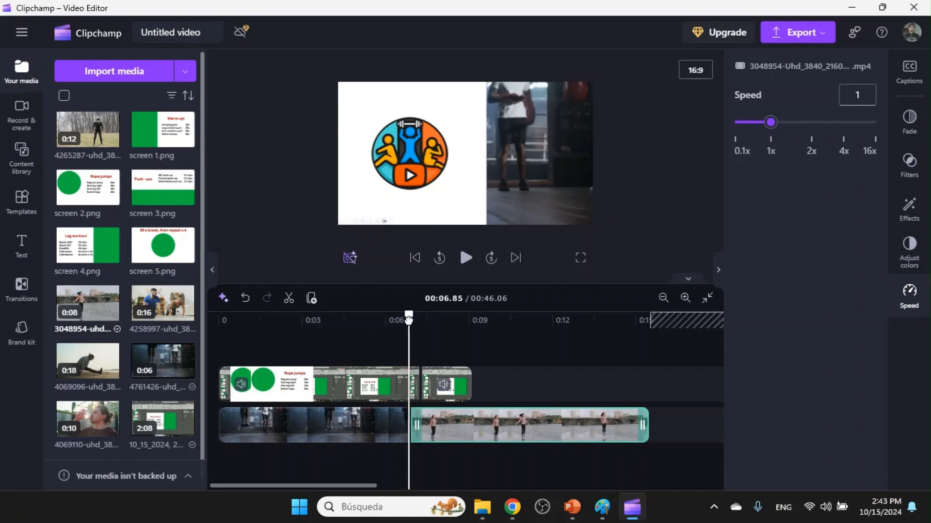
{"action": "left_click", "coordinate": [375, 395]}
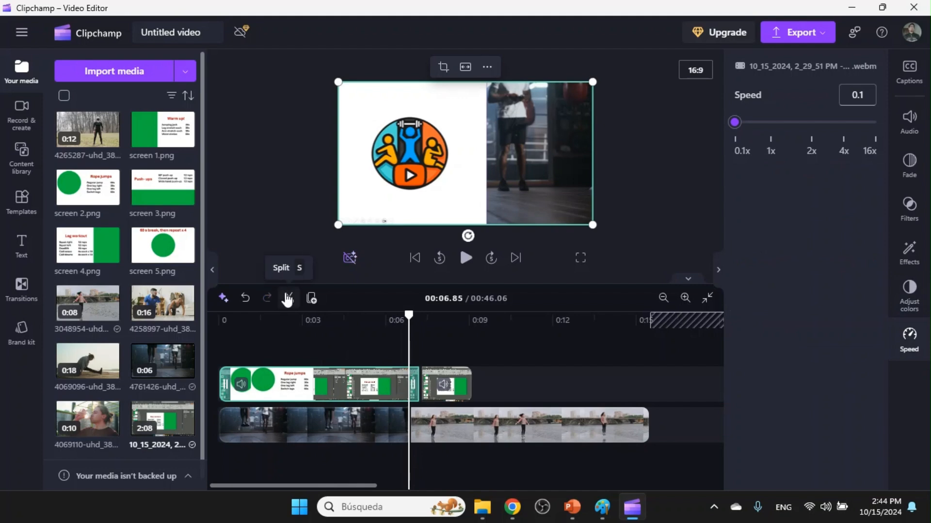
{"action": "left_click", "coordinate": [290, 301]}
{"action": "left_click", "coordinate": [413, 385]}
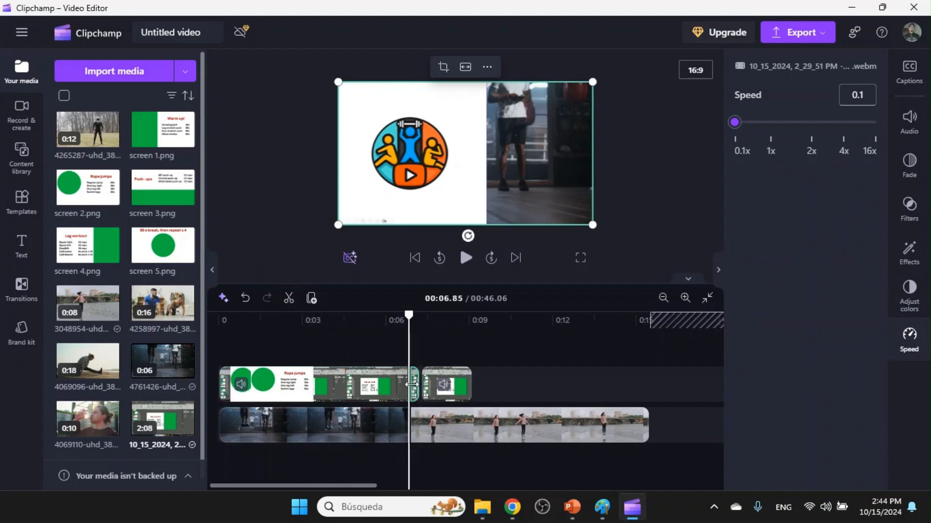
{"action": "key", "text": "Delete"}
{"action": "left_click_drag", "start_coordinate": [436, 388], "coordinate": [420, 386]}
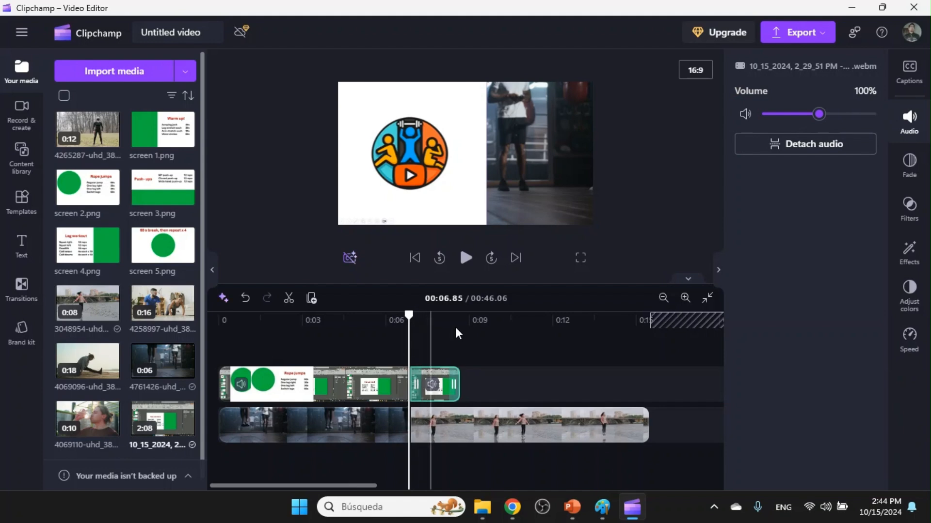
Shift the 3048954 video left in the frame to centre the jumping woman in the Warm up slide's keyed-out area, checking by playback.
{"action": "left_click", "coordinate": [465, 258]}
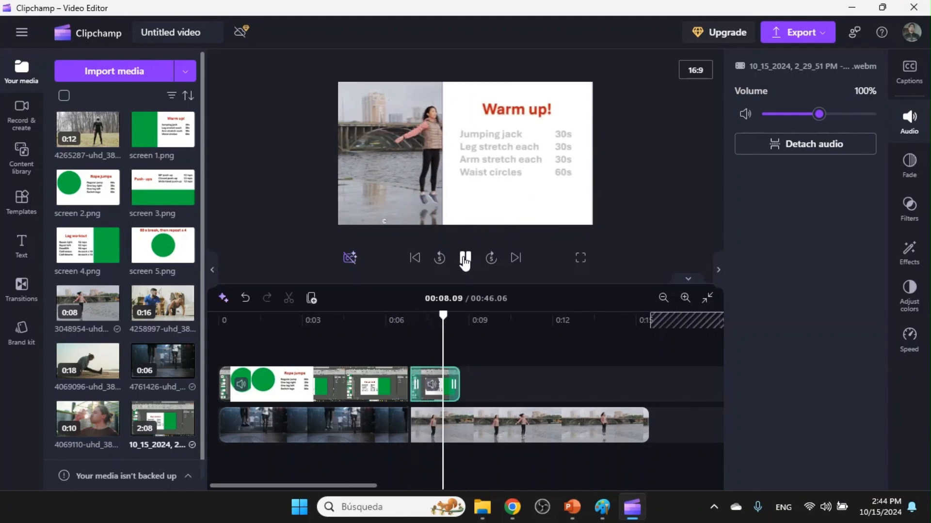
{"action": "left_click", "coordinate": [465, 258]}
{"action": "left_click", "coordinate": [484, 431]}
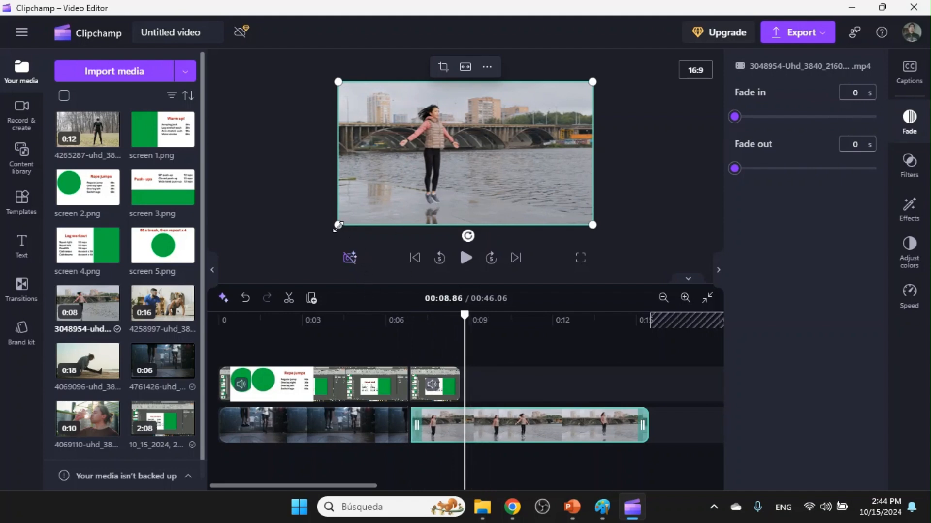
{"action": "left_click_drag", "start_coordinate": [416, 173], "coordinate": [405, 171]}
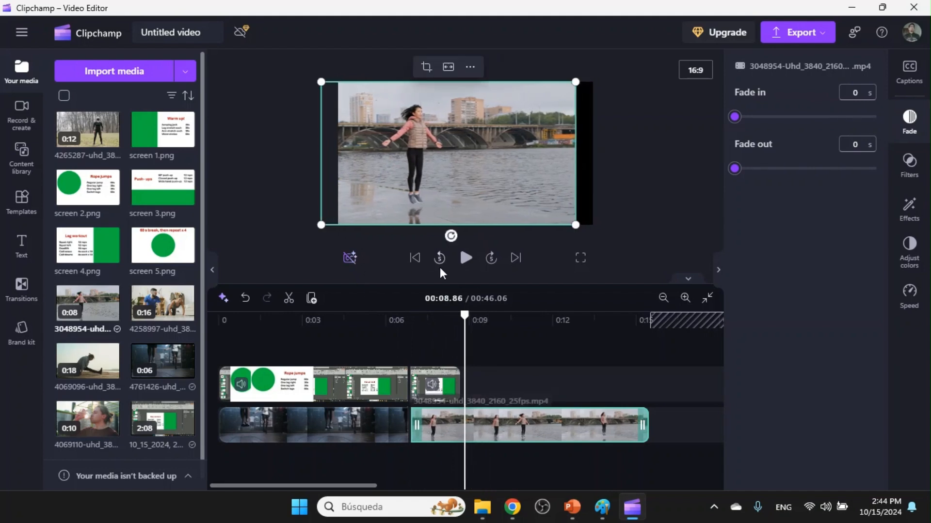
{"action": "left_click_drag", "start_coordinate": [464, 315], "coordinate": [421, 302]}
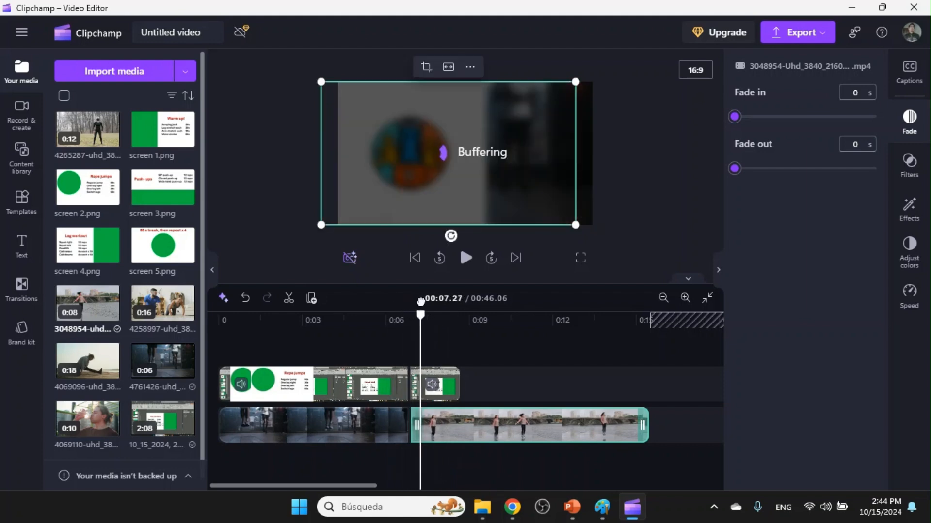
{"action": "left_click", "coordinate": [465, 258]}
{"action": "left_click", "coordinate": [465, 258]}
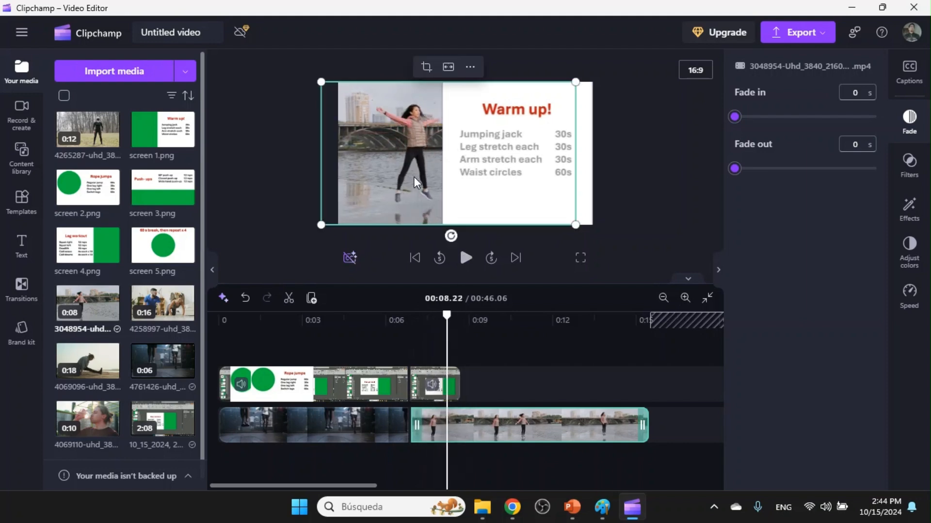
{"action": "left_click_drag", "start_coordinate": [325, 174], "coordinate": [313, 173]}
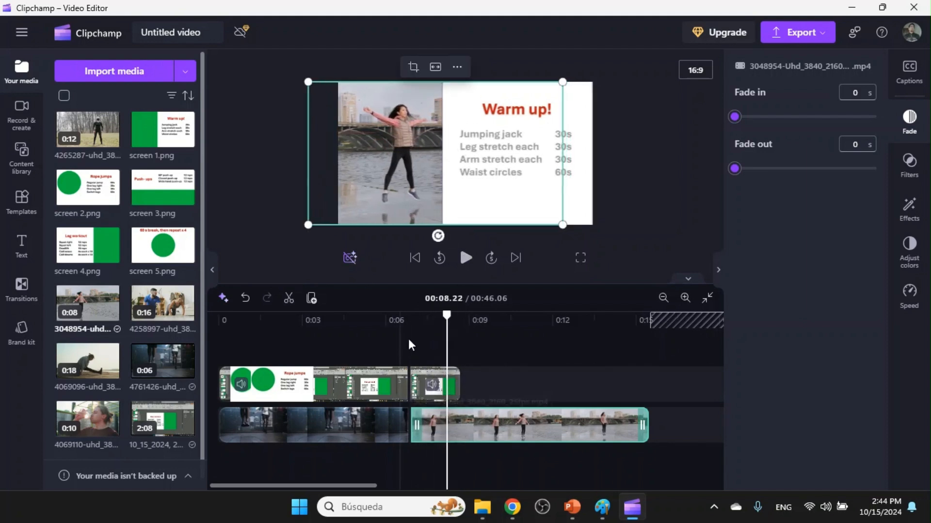
Add screen 1.png directly after the Warm up recording clip on the upper track and preview it.
{"action": "left_click", "coordinate": [426, 402]}
{"action": "mouse_move", "coordinate": [157, 132]}
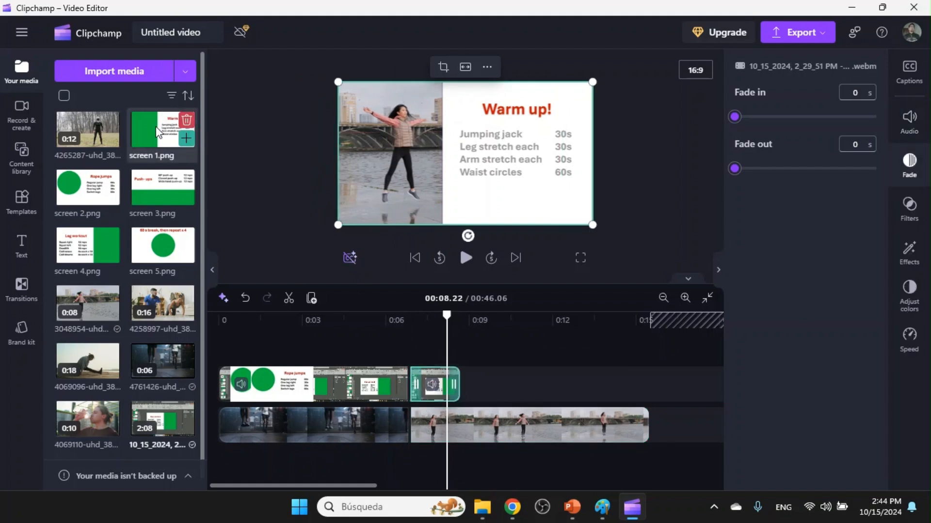
{"action": "left_click_drag", "start_coordinate": [157, 132], "coordinate": [476, 380]}
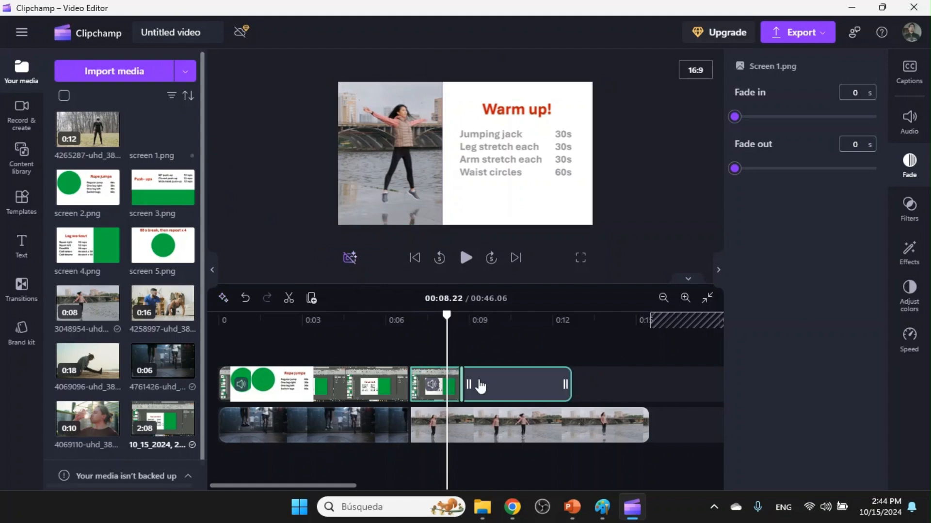
{"action": "left_click", "coordinate": [467, 259]}
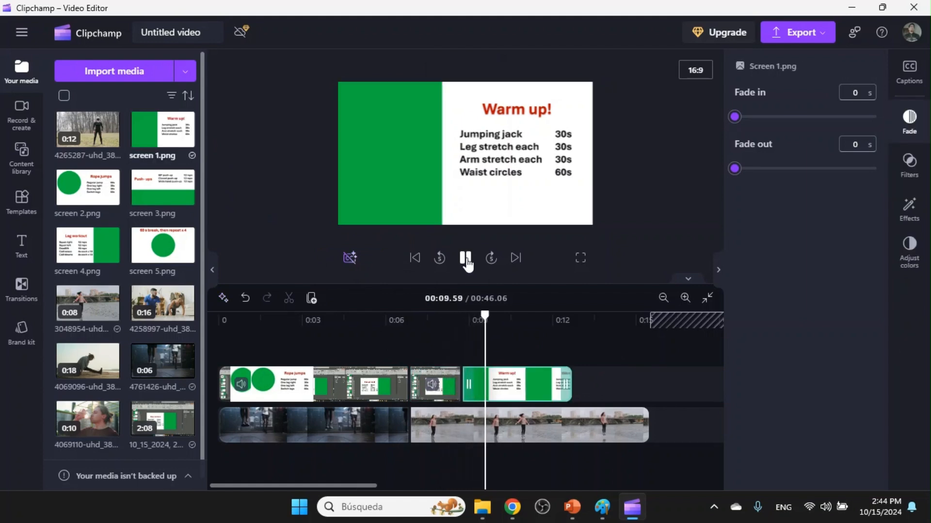
{"action": "left_click", "coordinate": [485, 362]}
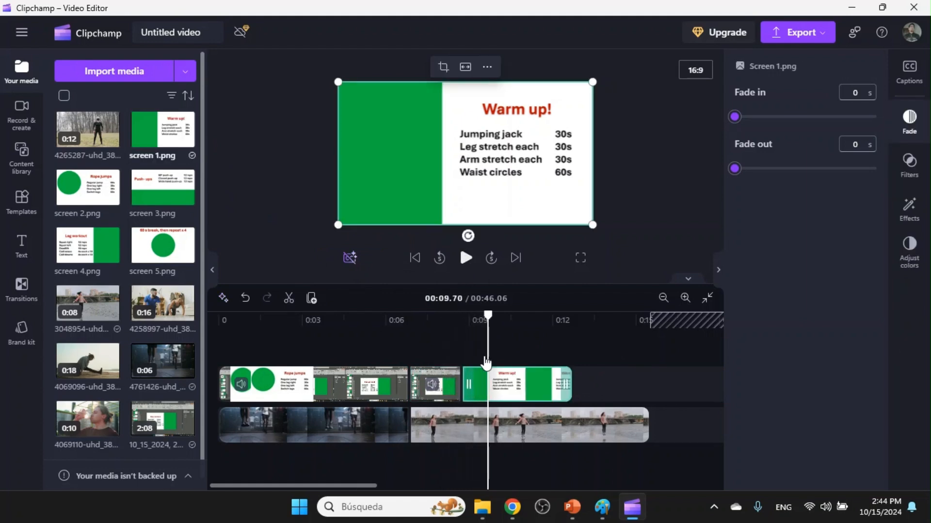
Apply the Green screen effect to screen 1.png, preview it, and extend the image to the end of the 3048954 video.
{"action": "left_click", "coordinate": [909, 208]}
{"action": "left_click", "coordinate": [836, 482]}
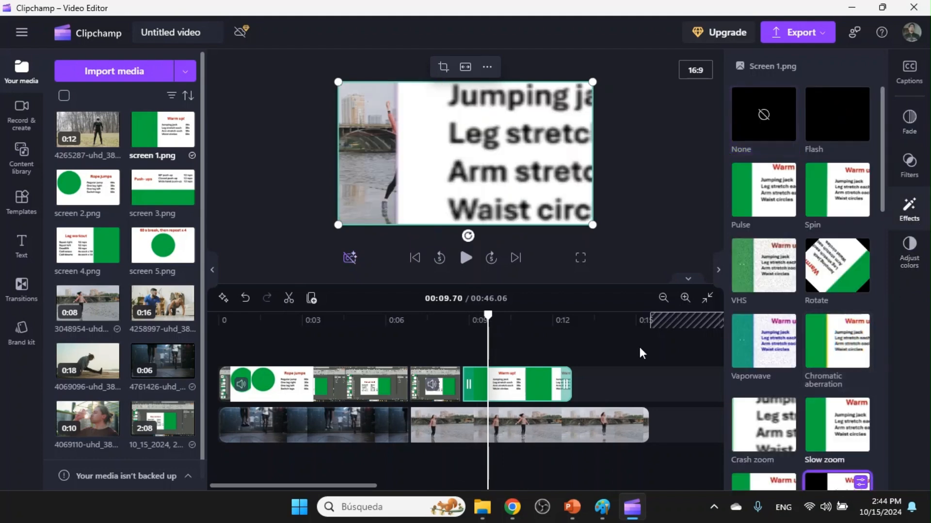
{"action": "left_click_drag", "start_coordinate": [486, 314], "coordinate": [436, 314]}
{"action": "left_click", "coordinate": [464, 259]}
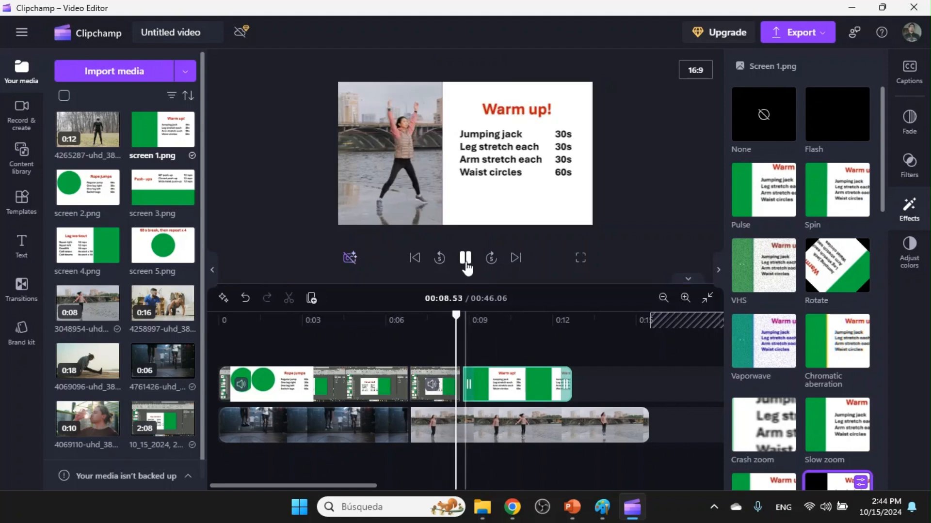
{"action": "left_click", "coordinate": [465, 262]}
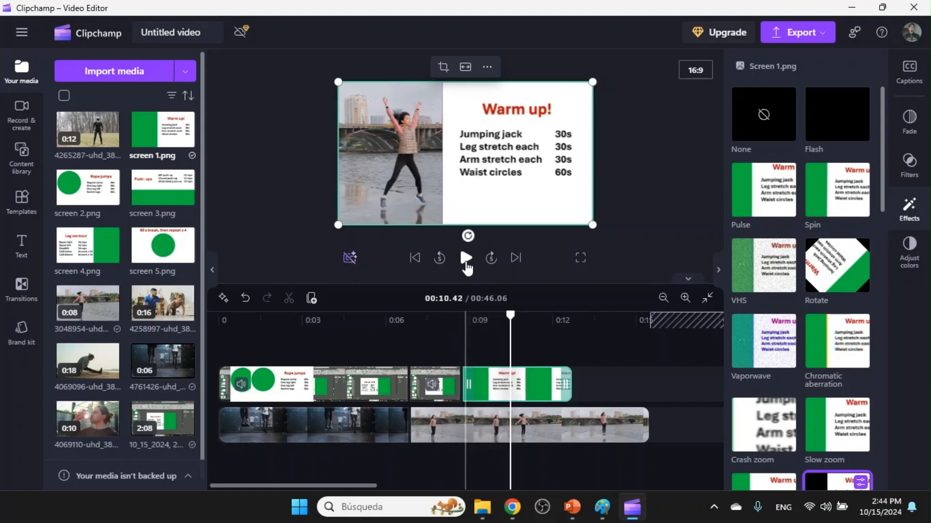
{"action": "left_click_drag", "start_coordinate": [571, 385], "coordinate": [650, 389]}
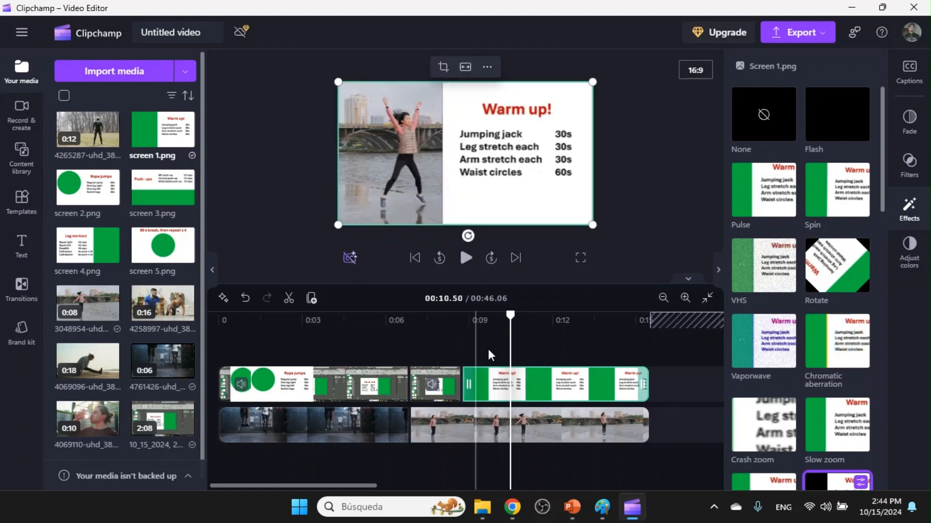
Add a special countdown timer text to the timeline on a new track beneath the 3048954 video, starting near seven seconds.
{"action": "left_click", "coordinate": [21, 246]}
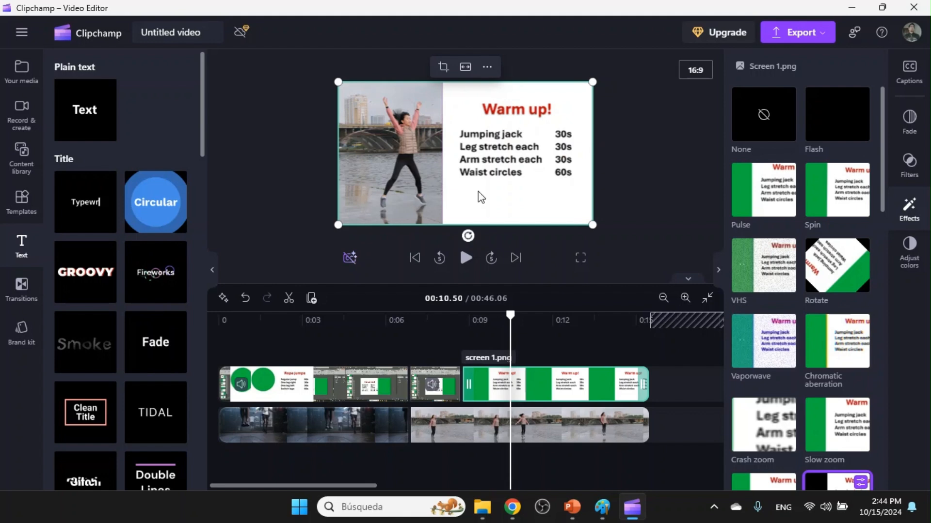
{"action": "left_click_drag", "start_coordinate": [199, 140], "coordinate": [195, 412]}
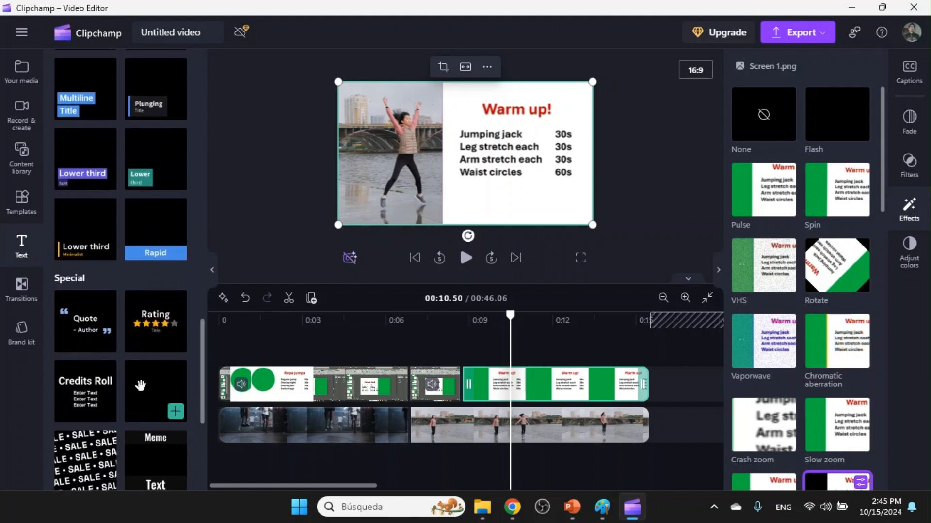
{"action": "left_click_drag", "start_coordinate": [148, 394], "coordinate": [432, 445]}
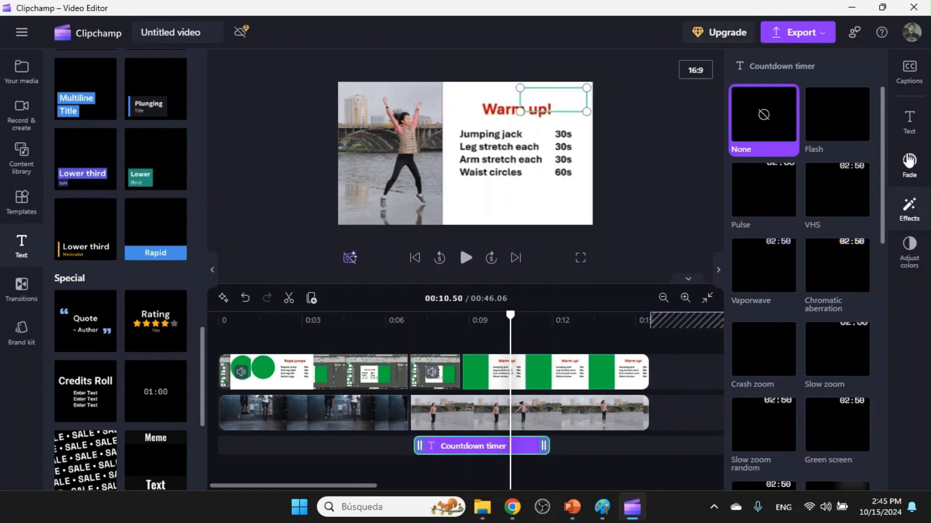
Set the countdown timer's text color to #C00707 by sampling the red of the Warm up heading.
{"action": "left_click", "coordinate": [923, 129]}
{"action": "scroll", "coordinate": [883, 211], "scroll_direction": "down", "scroll_amount": 2}
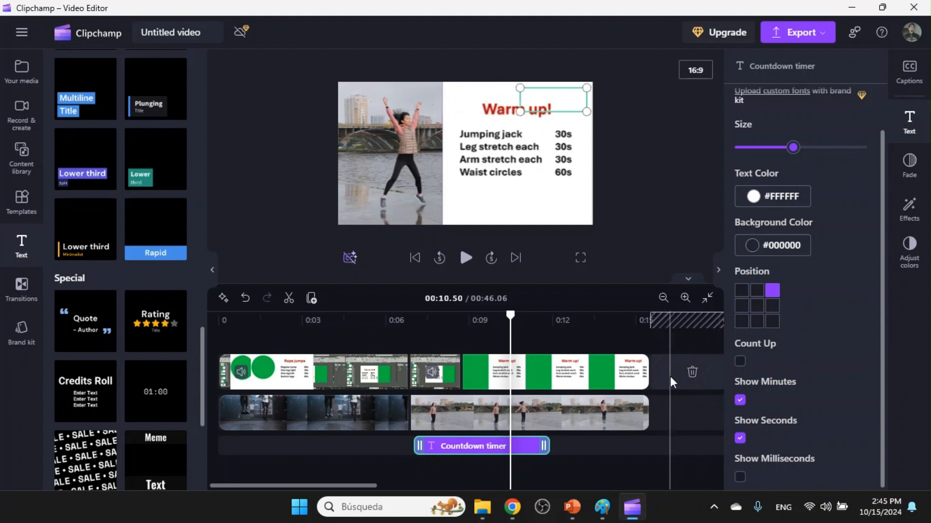
{"action": "left_click", "coordinate": [772, 199]}
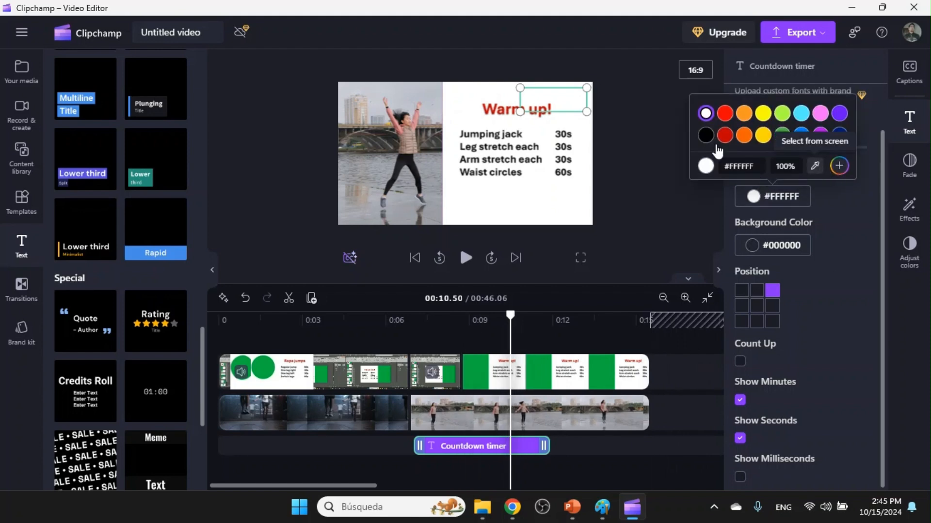
{"action": "left_click", "coordinate": [814, 166]}
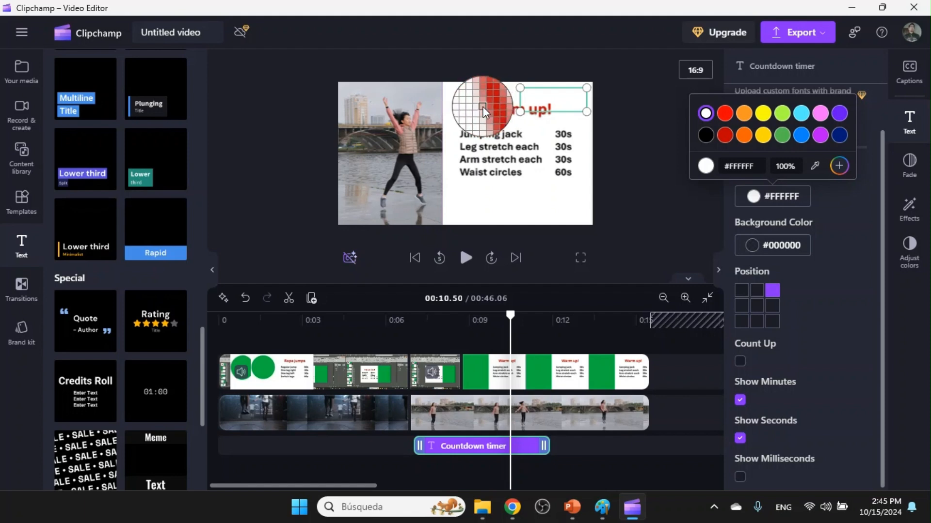
{"action": "left_click", "coordinate": [484, 106]}
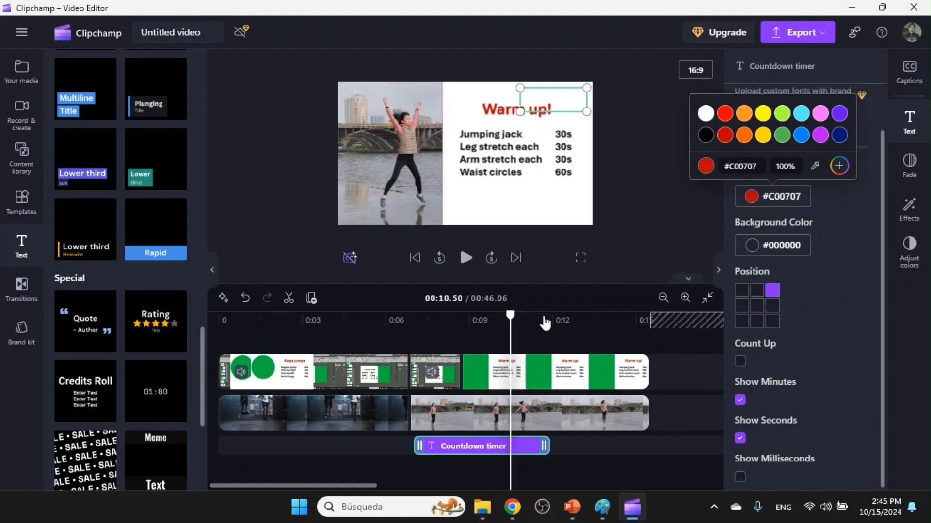
Move the countdown timer to a new track above the slides and place it below the exercise list in the frame.
{"action": "left_click_drag", "start_coordinate": [473, 446], "coordinate": [474, 339]}
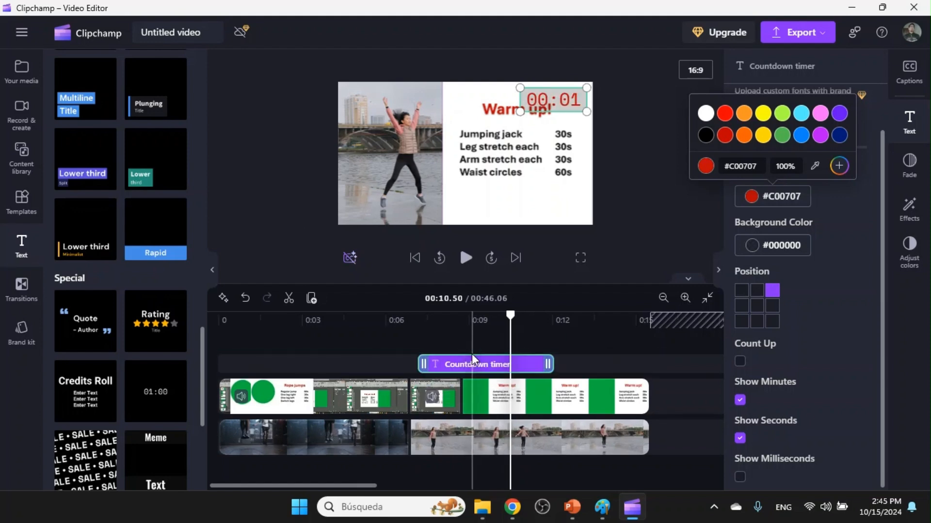
{"action": "left_click_drag", "start_coordinate": [467, 371], "coordinate": [463, 363]}
{"action": "left_click_drag", "start_coordinate": [543, 104], "coordinate": [510, 210]}
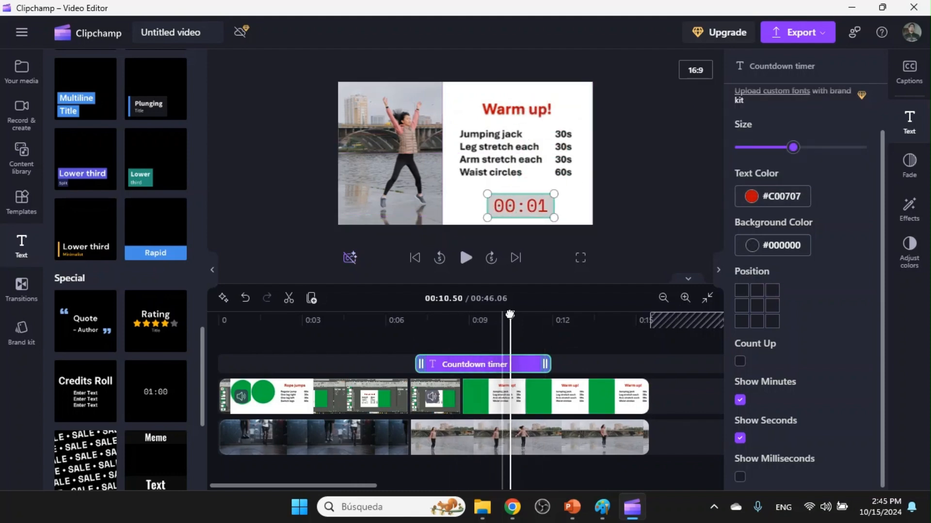
Lengthen the countdown timer clip until it counts down from 02:30, and check its start by playback.
{"action": "left_click_drag", "start_coordinate": [509, 315], "coordinate": [428, 315]}
{"action": "left_click_drag", "start_coordinate": [418, 315], "coordinate": [416, 315]}
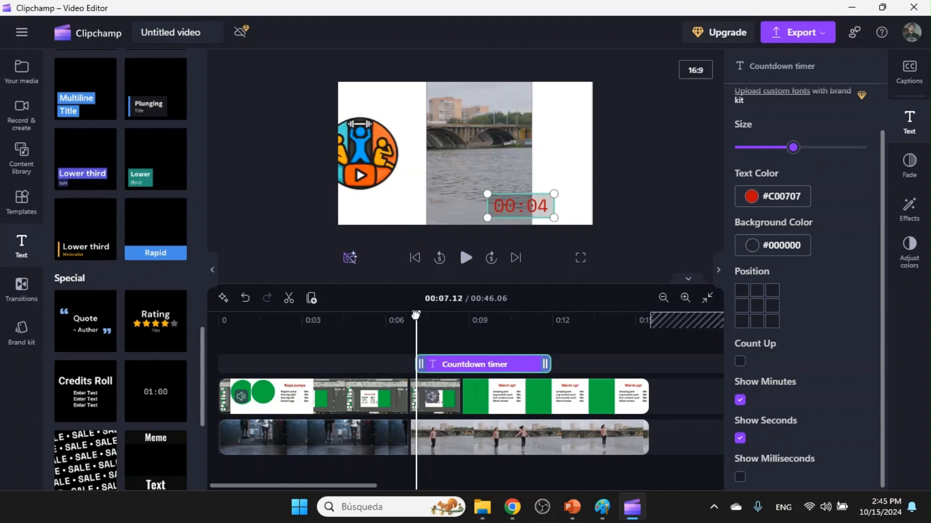
{"action": "scroll", "coordinate": [580, 377], "scroll_direction": "down", "scroll_amount": 5}
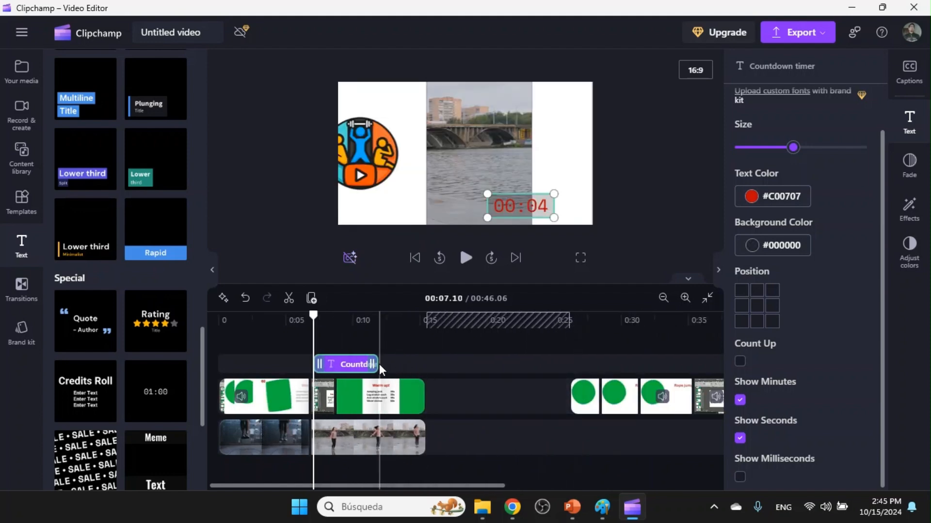
{"action": "left_click_drag", "start_coordinate": [380, 368], "coordinate": [642, 365]}
{"action": "scroll", "coordinate": [494, 366], "scroll_direction": "down", "scroll_amount": 3}
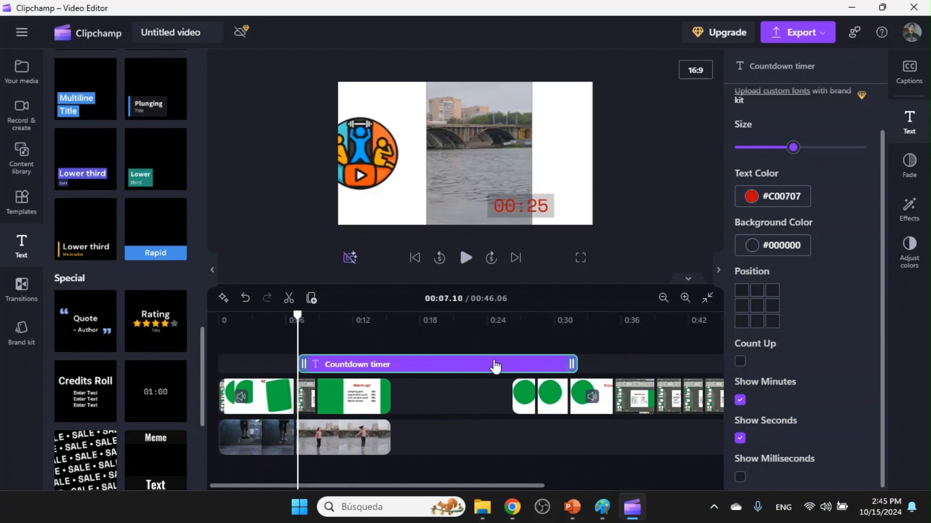
{"action": "left_click_drag", "start_coordinate": [431, 369], "coordinate": [646, 368]}
{"action": "scroll", "coordinate": [487, 367], "scroll_direction": "down", "scroll_amount": 3}
{"action": "left_click_drag", "start_coordinate": [464, 364], "coordinate": [671, 365]}
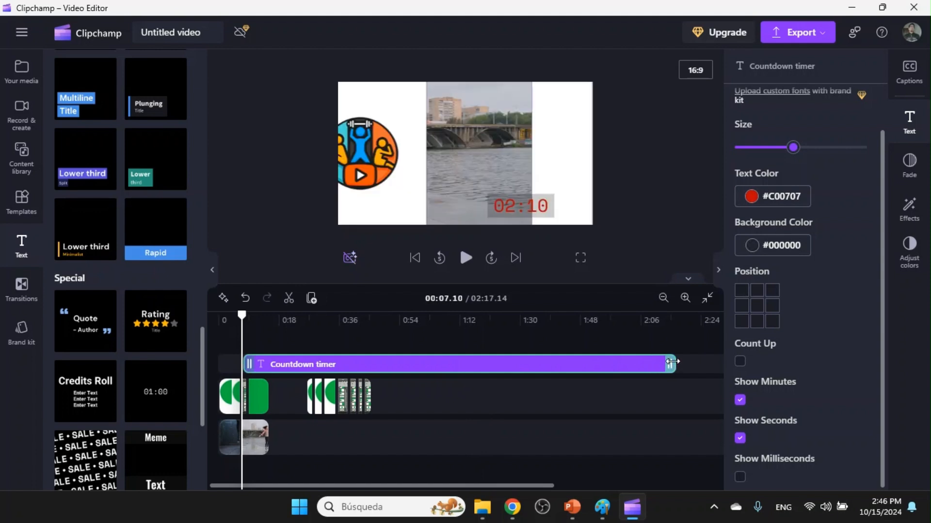
{"action": "scroll", "coordinate": [658, 363], "scroll_direction": "down", "scroll_amount": 3}
{"action": "left_click_drag", "start_coordinate": [529, 365], "coordinate": [633, 364]}
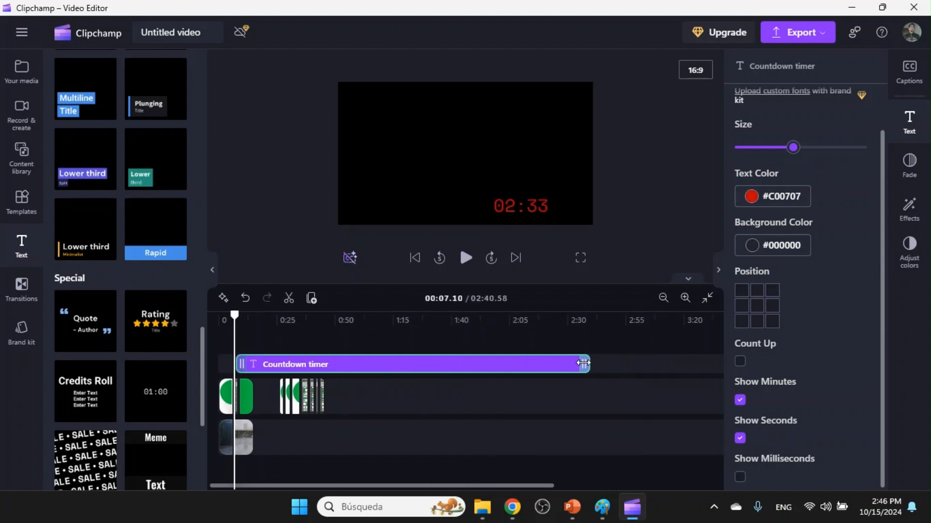
{"action": "left_click_drag", "start_coordinate": [578, 363], "coordinate": [575, 363]}
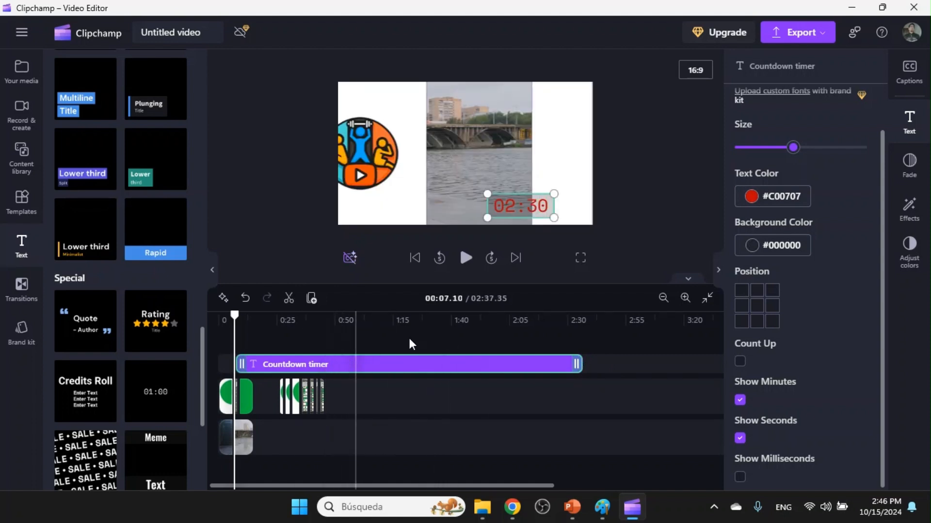
{"action": "left_click_drag", "start_coordinate": [234, 315], "coordinate": [232, 315]}
{"action": "left_click", "coordinate": [468, 262]}
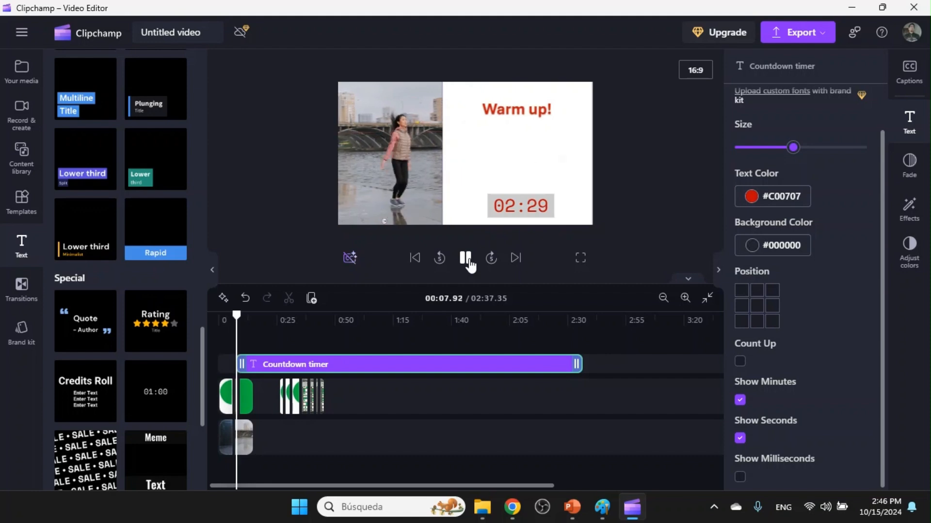
{"action": "key", "text": "space"}
Enlarge the 3048954 video in the frame and shift it slightly left to fill the gap beside the Warm up slide transition.
{"action": "scroll", "coordinate": [270, 370], "scroll_direction": "up", "scroll_amount": 6}
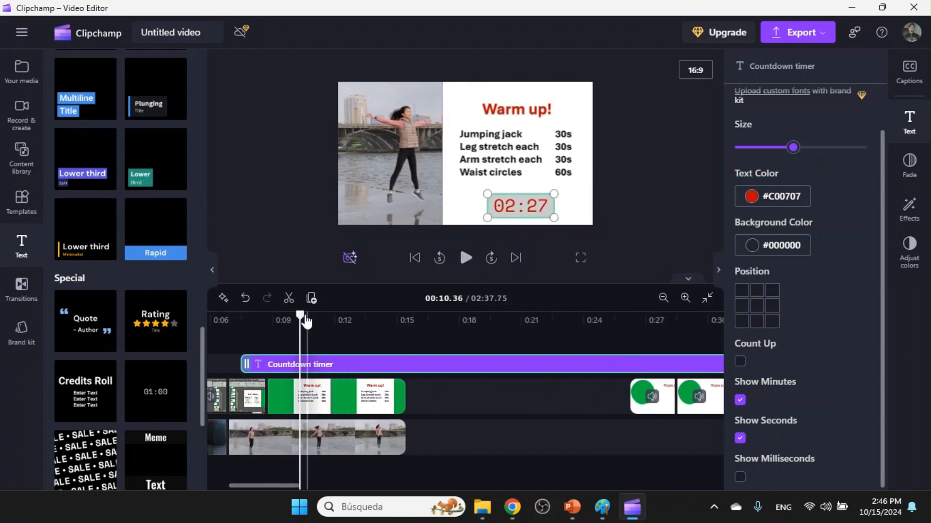
{"action": "left_click_drag", "start_coordinate": [306, 321], "coordinate": [218, 316]}
{"action": "left_click", "coordinate": [248, 426]}
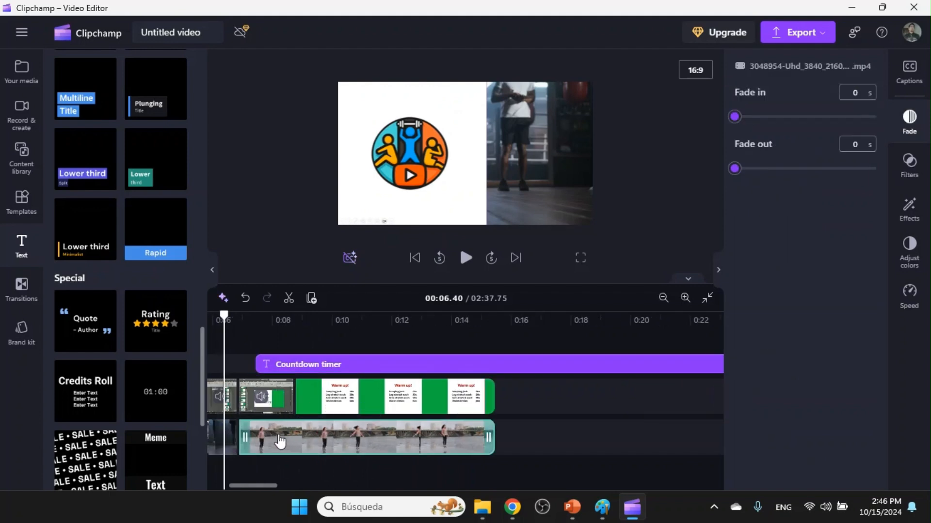
{"action": "left_click", "coordinate": [465, 258]}
{"action": "left_click", "coordinate": [465, 258]}
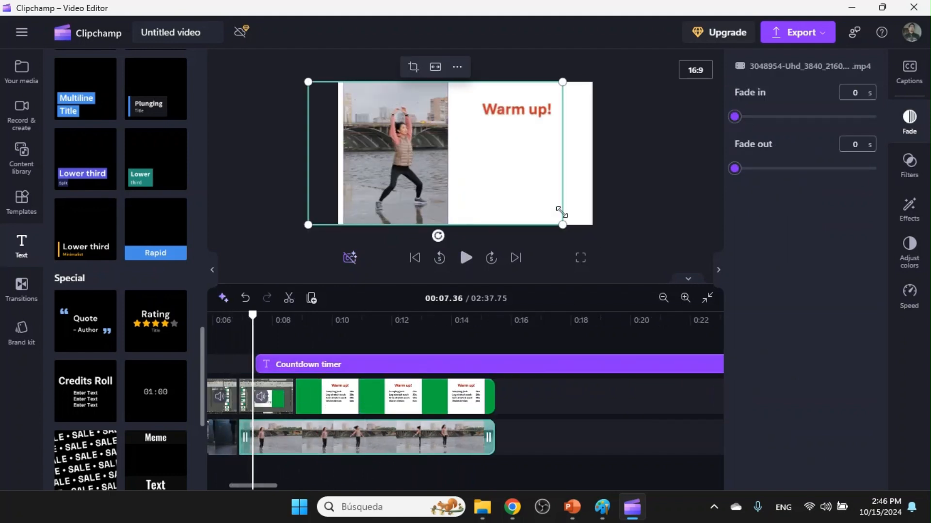
{"action": "left_click_drag", "start_coordinate": [562, 82], "coordinate": [598, 77]}
{"action": "left_click_drag", "start_coordinate": [591, 225], "coordinate": [598, 229]}
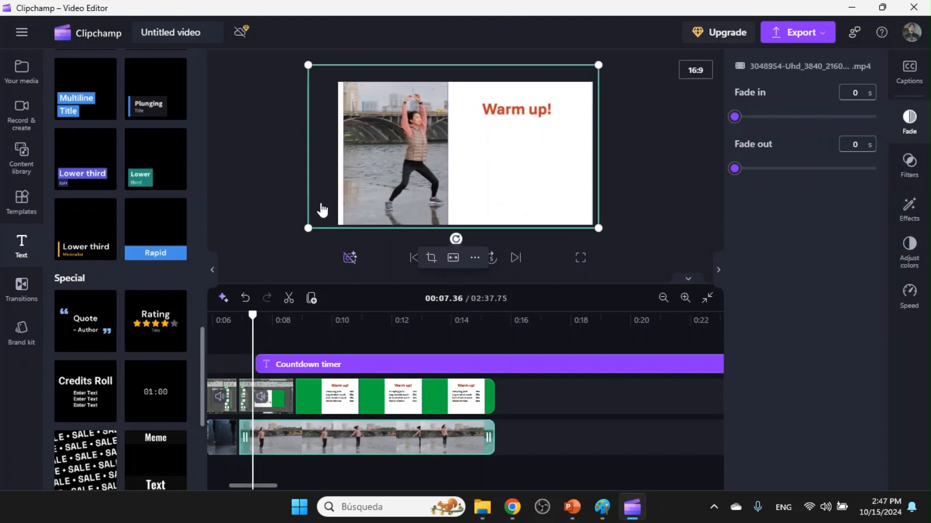
{"action": "left_click_drag", "start_coordinate": [321, 205], "coordinate": [313, 205]}
Fine-tune the enlarged 3048954 video's position behind the Warm up slide and check the transition by playback.
{"action": "left_click_drag", "start_coordinate": [253, 315], "coordinate": [228, 316]}
{"action": "left_click", "coordinate": [465, 257]}
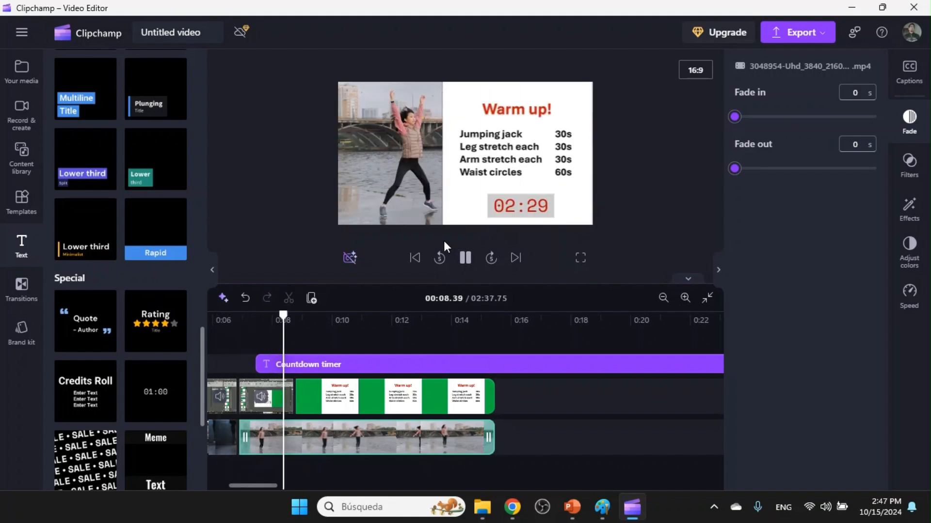
{"action": "left_click", "coordinate": [312, 219]}
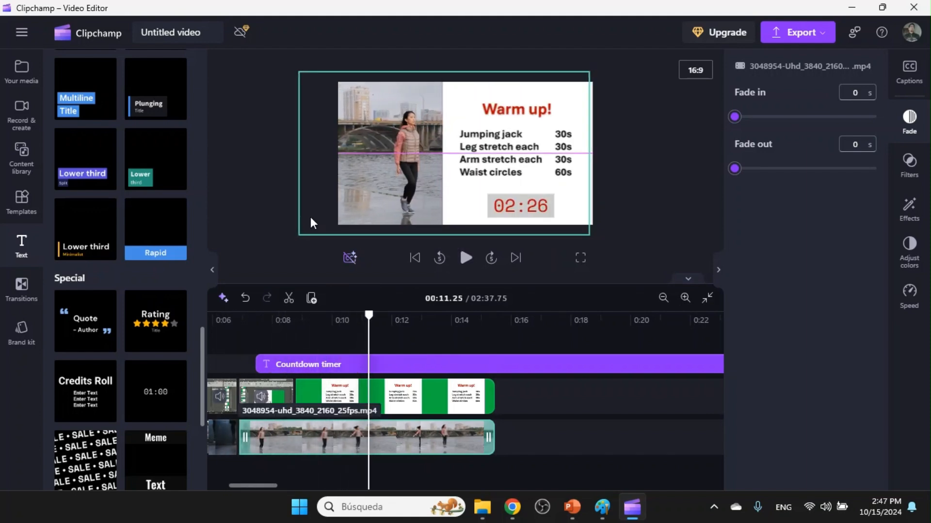
{"action": "left_click", "coordinate": [401, 202]}
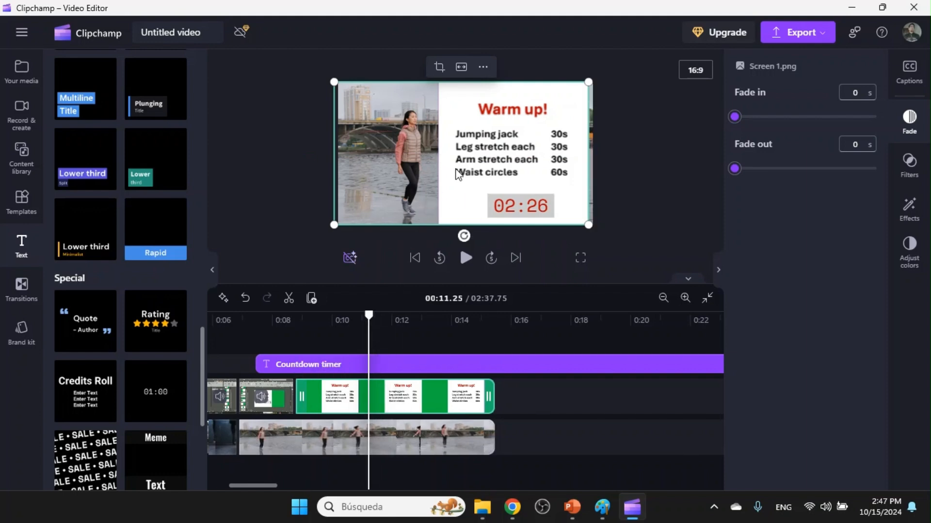
{"action": "left_click", "coordinate": [246, 317]}
{"action": "left_click", "coordinate": [465, 258]}
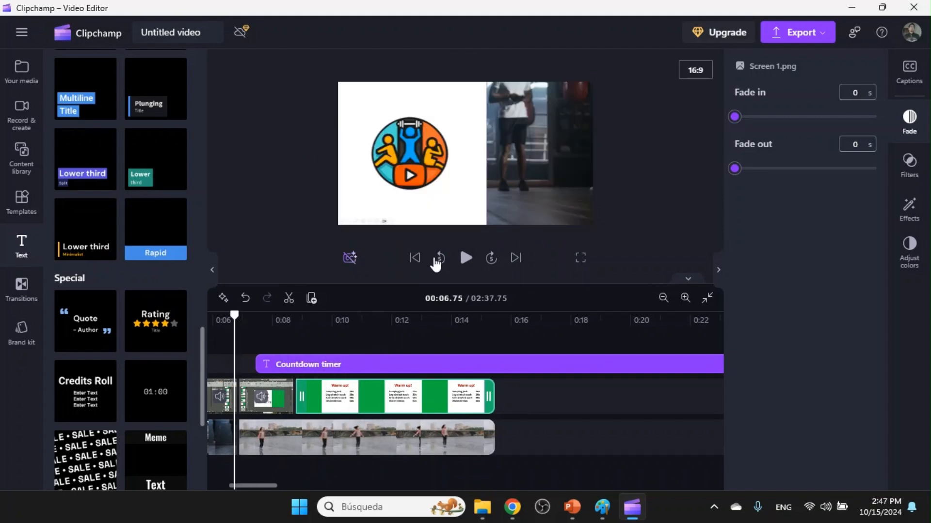
{"action": "left_click", "coordinate": [463, 259]}
Set the playback speed of the 3048954 video to 0.5.
{"action": "scroll", "coordinate": [472, 453], "scroll_direction": "down", "scroll_amount": 2}
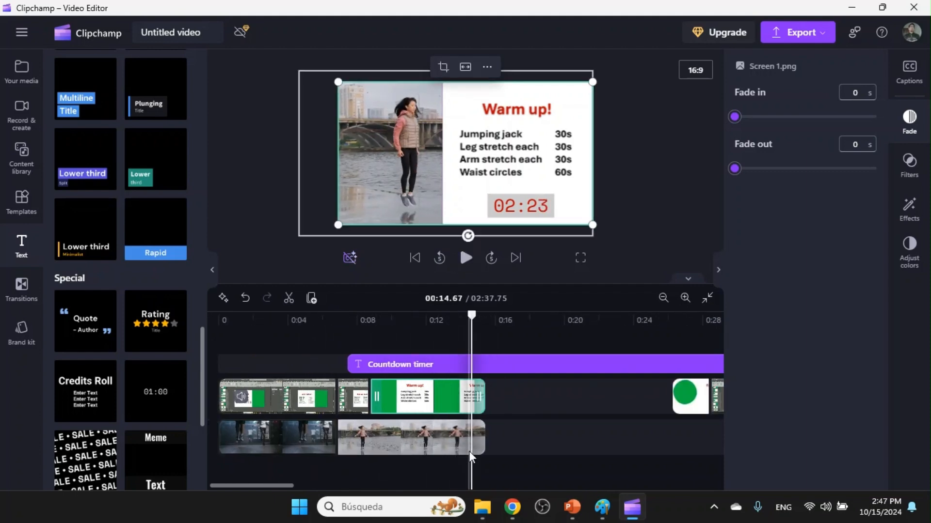
{"action": "scroll", "coordinate": [469, 452], "scroll_direction": "down", "scroll_amount": 2}
{"action": "left_click", "coordinate": [305, 448]}
{"action": "left_click", "coordinate": [908, 288]}
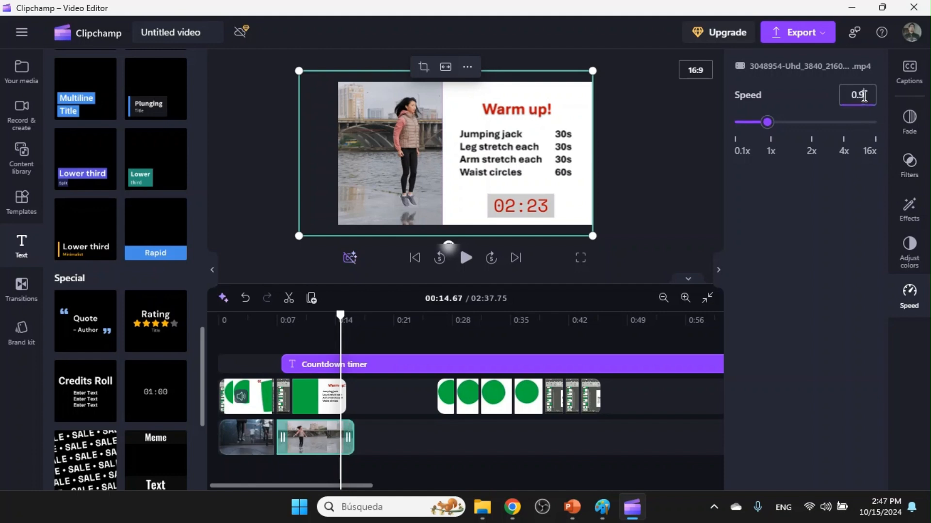
{"action": "key", "text": "Down"}
{"action": "key", "text": "Down"}
{"action": "key", "text": "Down"}
{"action": "key", "text": "Down"}
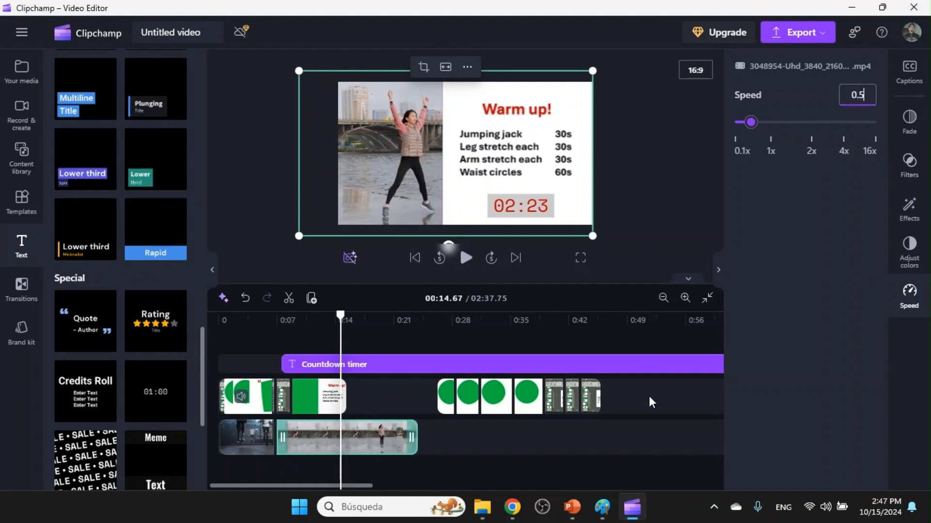
Duplicate the slowed 3048954 video three times so the copies follow one another on the lower track.
{"action": "right_click", "coordinate": [382, 445]}
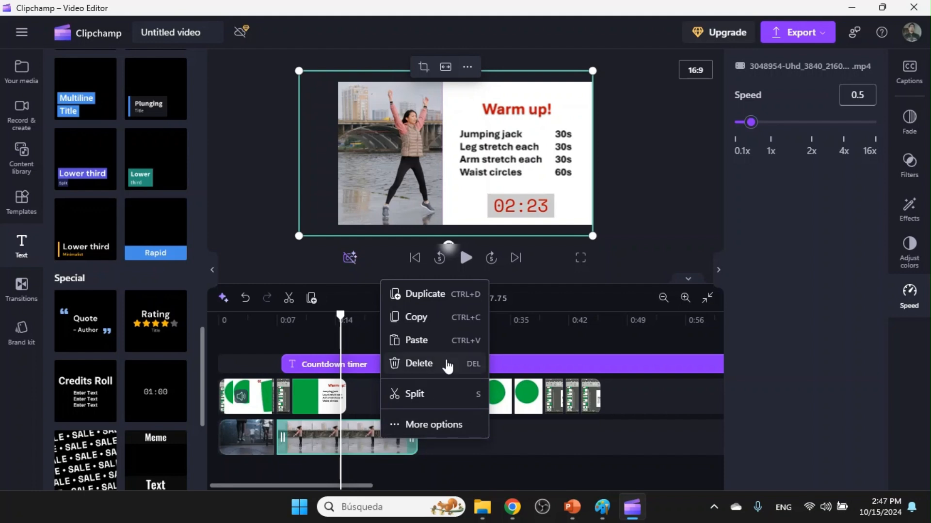
{"action": "left_click", "coordinate": [444, 308]}
{"action": "right_click", "coordinate": [471, 440]}
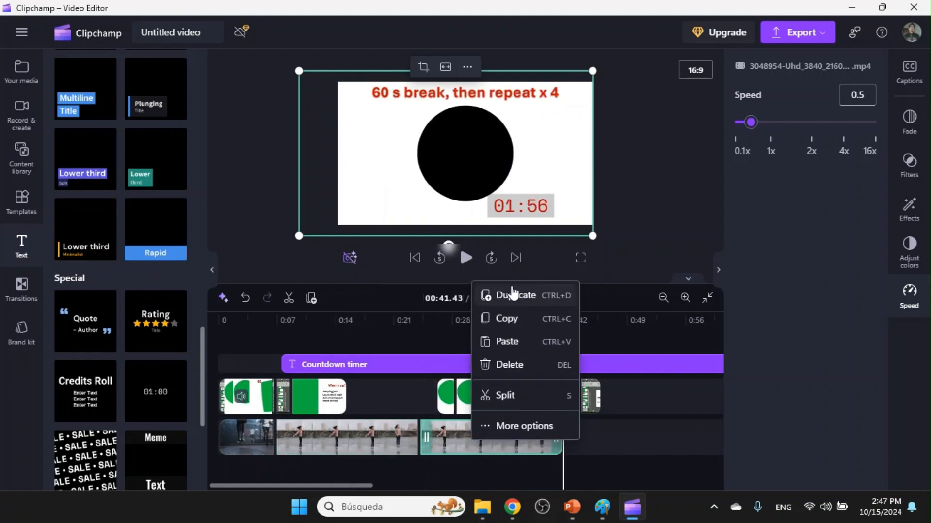
{"action": "left_click", "coordinate": [513, 294]}
{"action": "right_click", "coordinate": [570, 446]}
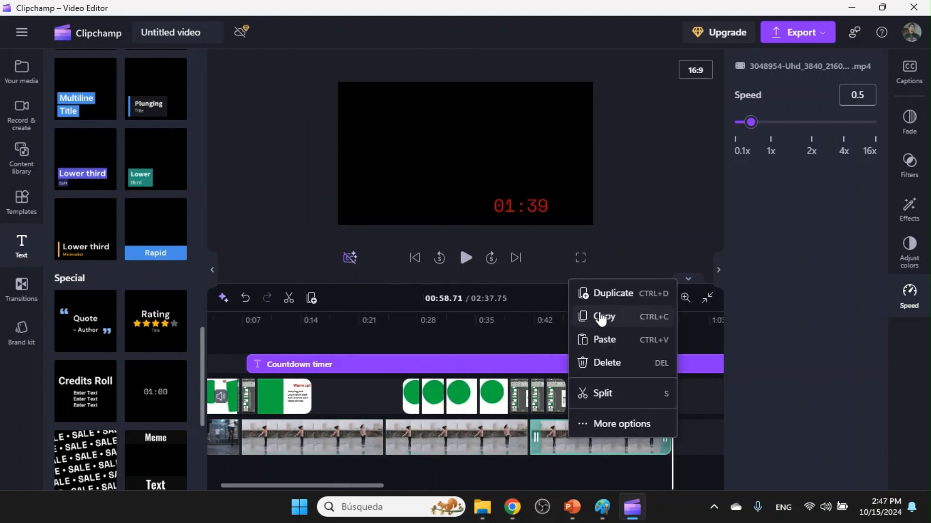
{"action": "left_click", "coordinate": [604, 295]}
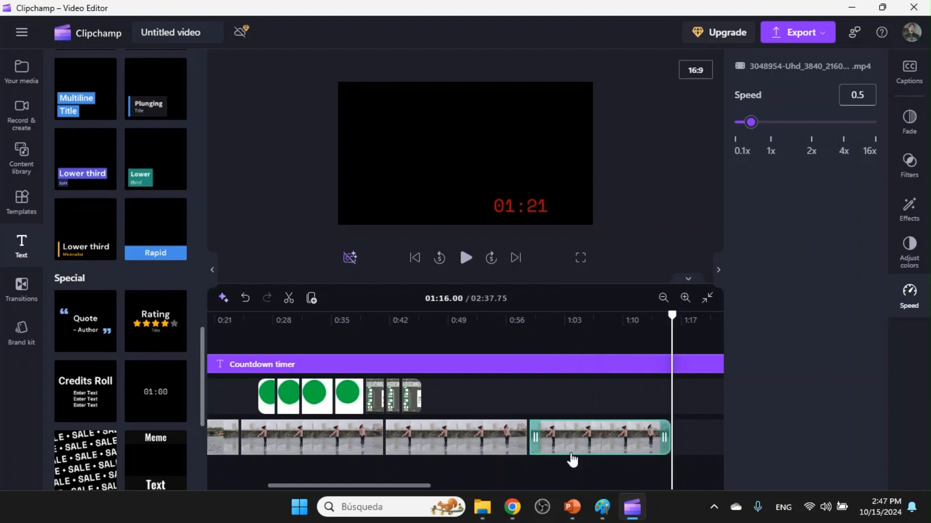
Duplicate the slowed 3048954 video further to extend the Warm up footage on the lower track.
{"action": "scroll", "coordinate": [572, 460], "scroll_direction": "down", "scroll_amount": 4}
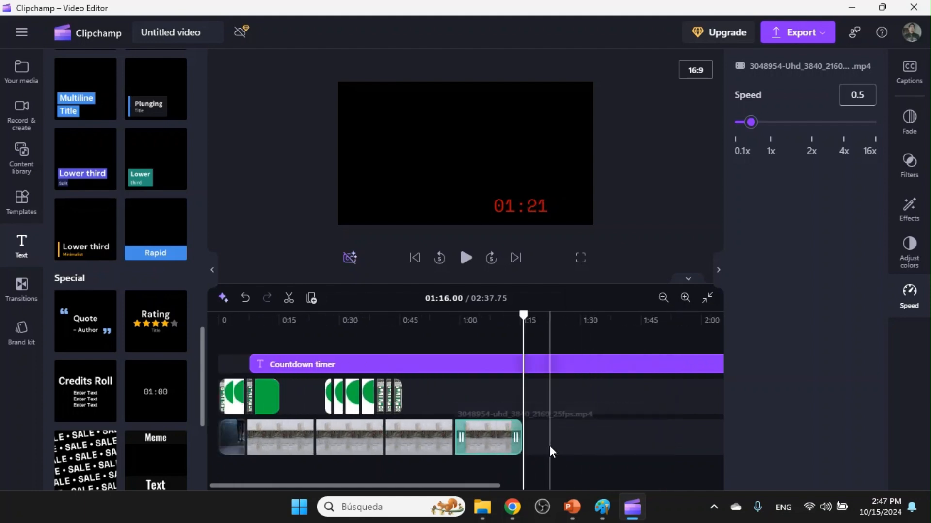
{"action": "right_click", "coordinate": [496, 437]}
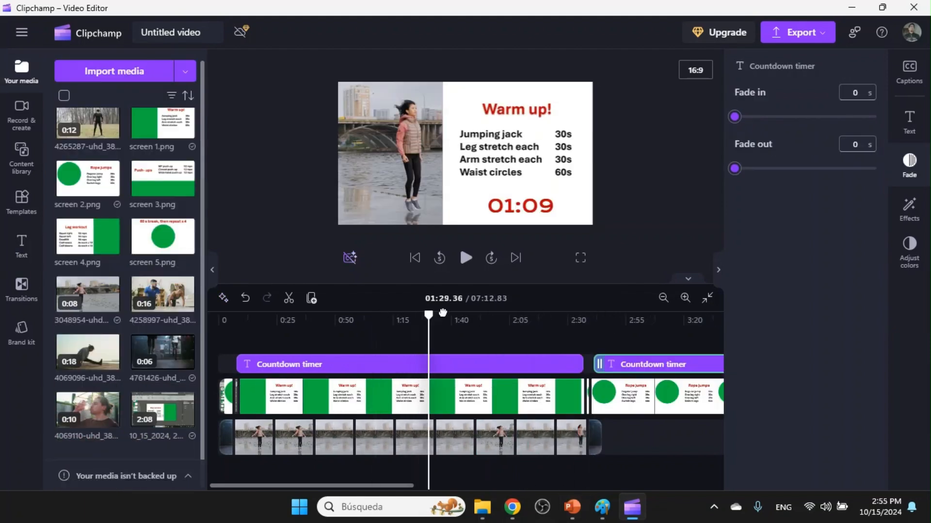
Play back the Warm up section and its end through to the start of the Rope jumps slide.
{"action": "key", "text": "space"}
{"action": "left_click", "coordinate": [383, 373]}
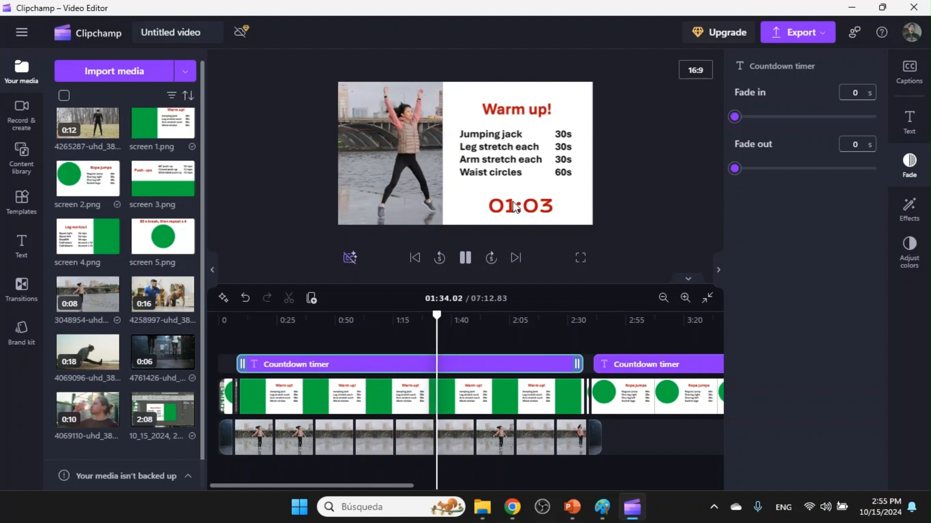
{"action": "left_click", "coordinate": [469, 395]}
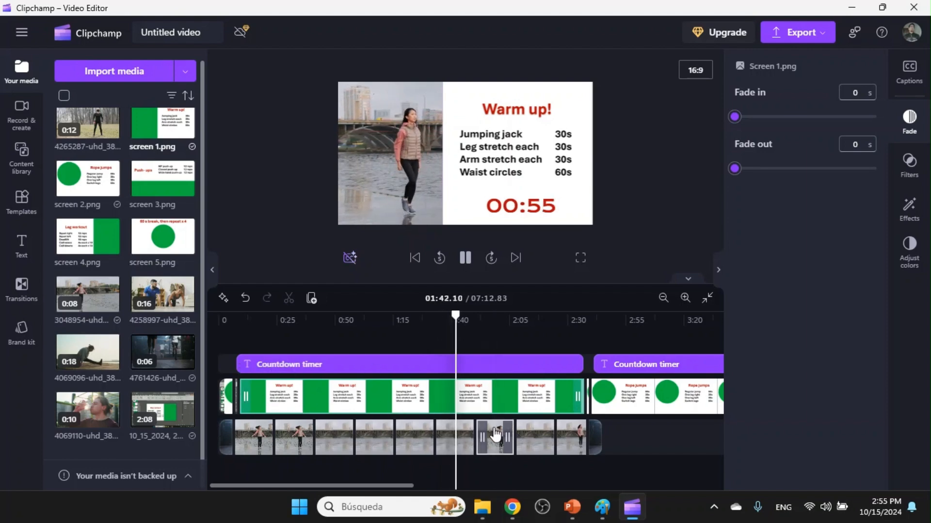
{"action": "left_click", "coordinate": [579, 329]}
{"action": "left_click_drag", "start_coordinate": [346, 484], "coordinate": [419, 484]}
{"action": "left_click", "coordinate": [466, 266]}
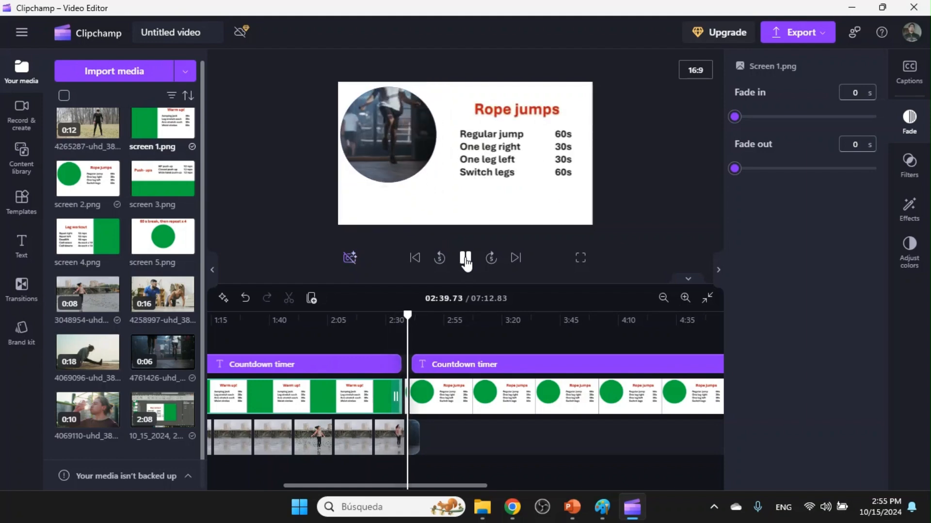
{"action": "left_click", "coordinate": [466, 260]}
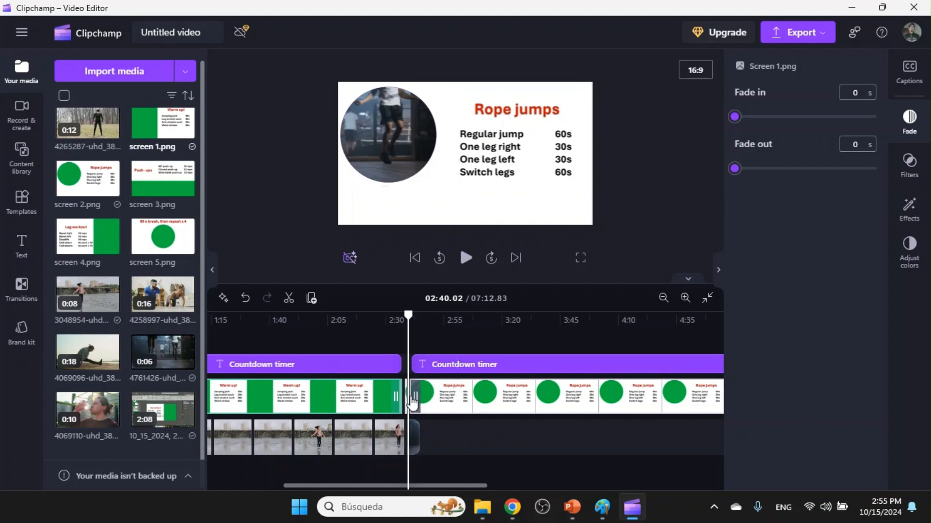
Replay the transition into Rope jumps and check the frame where the second countdown timer starts, around 02:41.
{"action": "scroll", "coordinate": [412, 401], "scroll_direction": "up", "scroll_amount": 2}
{"action": "left_click", "coordinate": [459, 320]}
{"action": "left_click", "coordinate": [465, 258]}
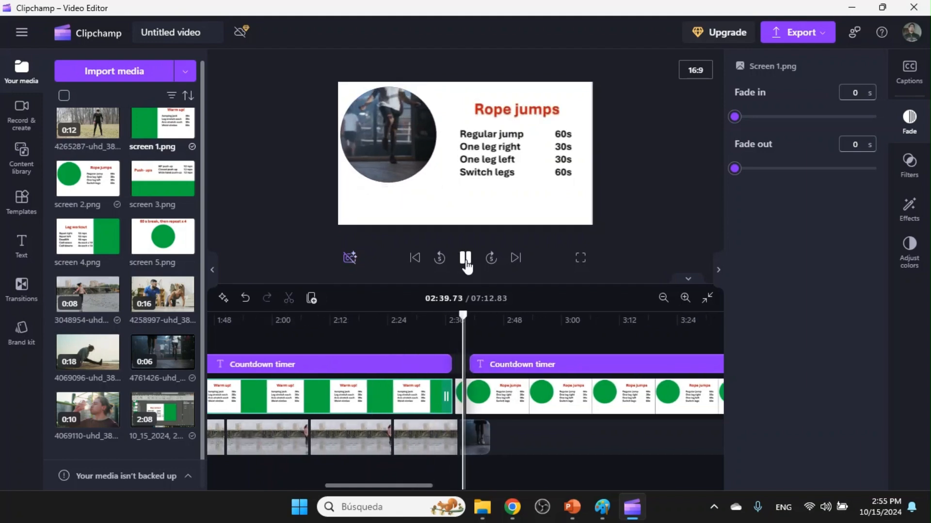
{"action": "left_click", "coordinate": [467, 266]}
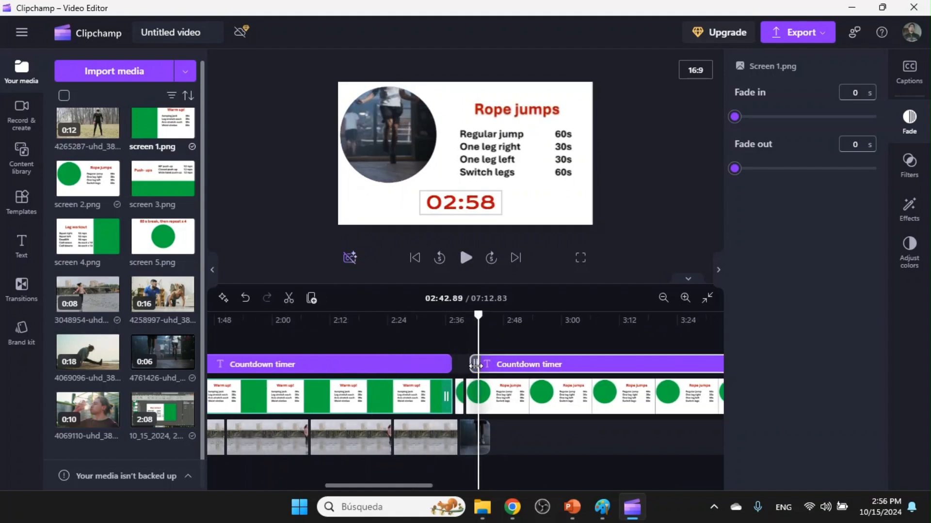
{"action": "left_click", "coordinate": [469, 314]}
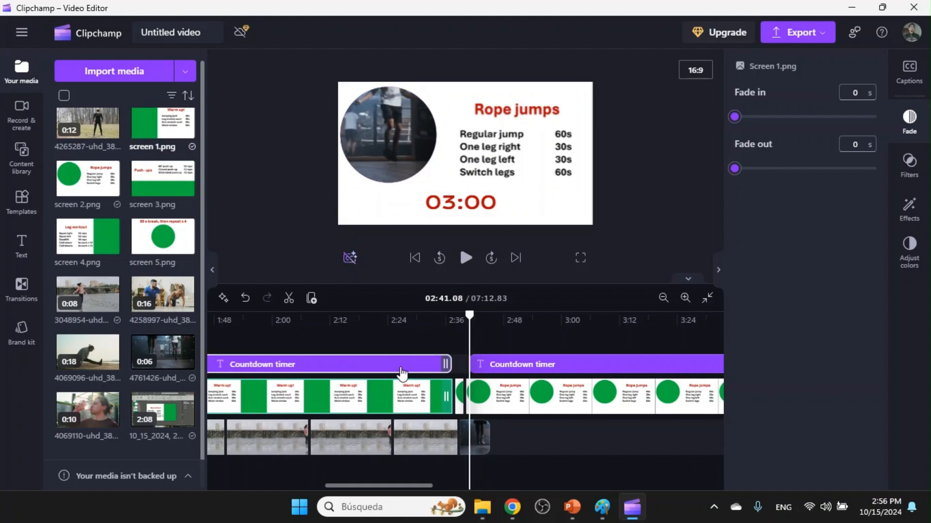
Align the end of the second countdown timer with the end of the Rope jumps slide.
{"action": "right_click", "coordinate": [418, 367]}
{"action": "left_click", "coordinate": [581, 342]}
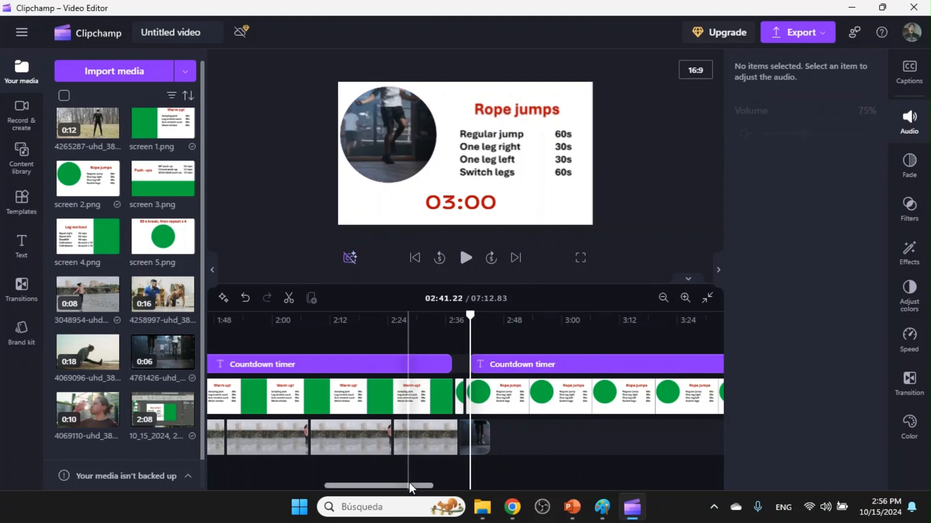
{"action": "left_click_drag", "start_coordinate": [410, 485], "coordinate": [500, 486]}
{"action": "scroll", "coordinate": [464, 429], "scroll_direction": "down", "scroll_amount": 3}
{"action": "mouse_move", "coordinate": [632, 366]}
{"action": "left_mouse_down"}
{"action": "mouse_move", "coordinate": [654, 366]}
{"action": "mouse_move", "coordinate": [634, 367]}
{"action": "left_mouse_up"}
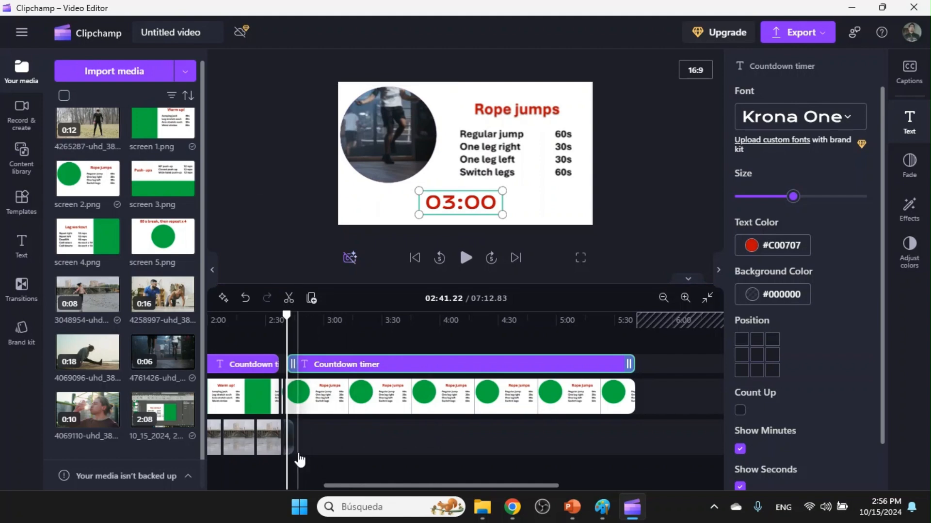
Fill the lower track below Rope jumps by duplicating the 4761426 video four times, doubling the selected clips each time.
{"action": "scroll", "coordinate": [299, 456], "scroll_direction": "up", "scroll_amount": 3}
{"action": "right_click", "coordinate": [340, 437]}
{"action": "left_click", "coordinate": [377, 289]}
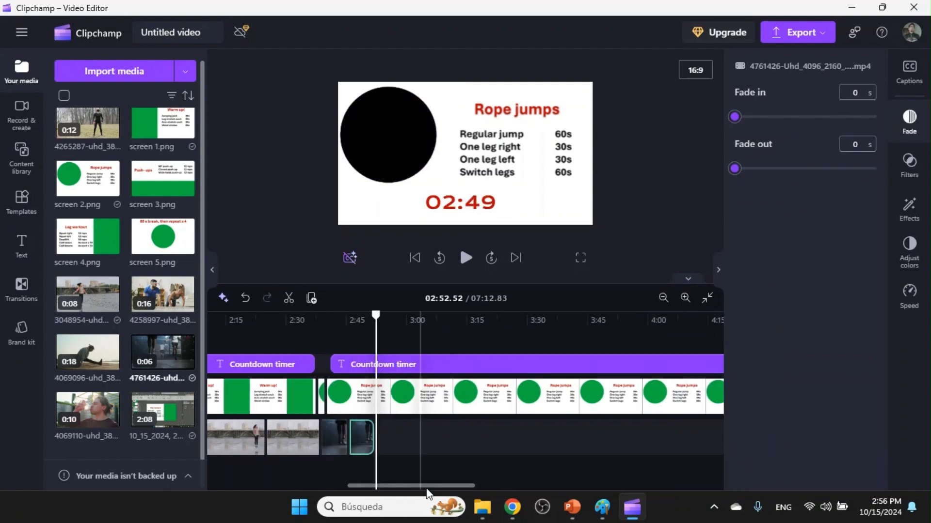
{"action": "right_click", "coordinate": [340, 443]}
{"action": "left_click", "coordinate": [378, 269]}
{"action": "right_click", "coordinate": [334, 438]}
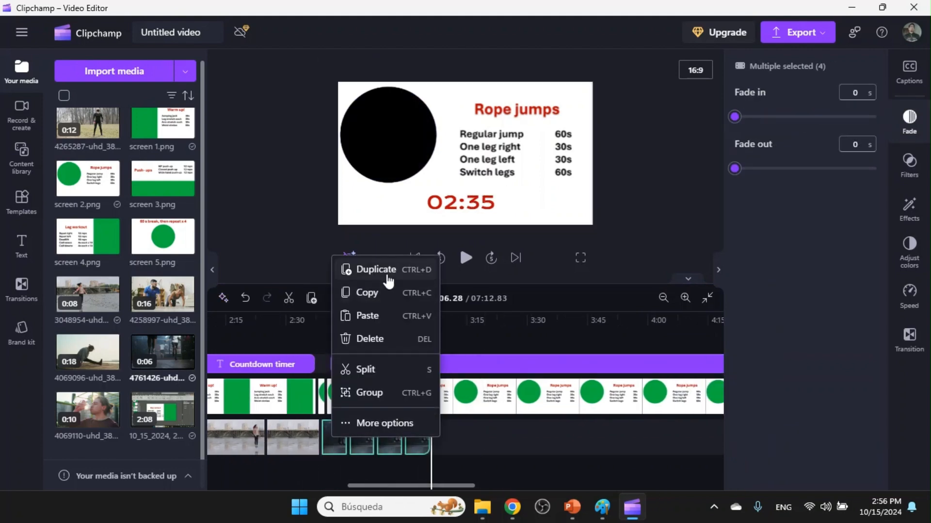
{"action": "left_click", "coordinate": [388, 270]}
{"action": "right_click", "coordinate": [324, 438]}
{"action": "left_click", "coordinate": [368, 270]}
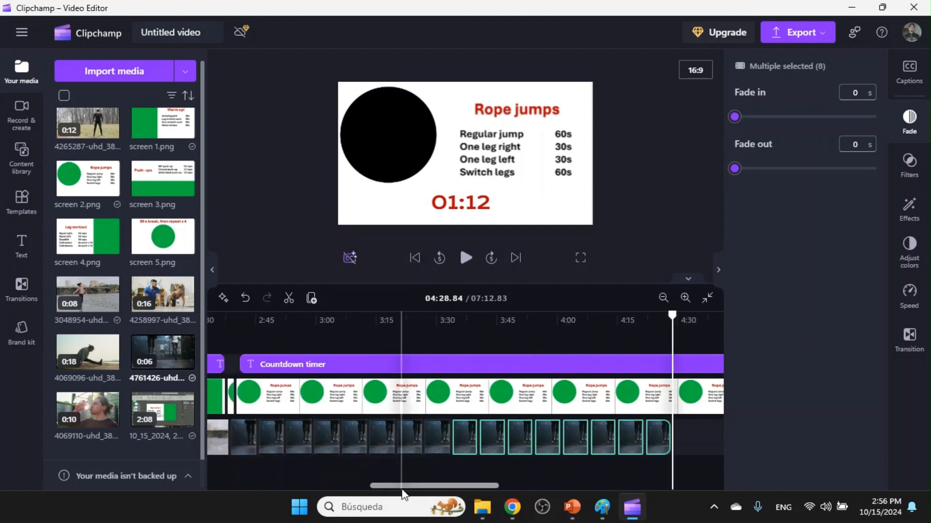
Duplicate the eight selected 4761426 clips again to extend the footage toward the end of the Rope jumps slide.
{"action": "scroll", "coordinate": [405, 481], "scroll_direction": "down", "scroll_amount": 2}
{"action": "left_click_drag", "start_coordinate": [470, 486], "coordinate": [518, 488]}
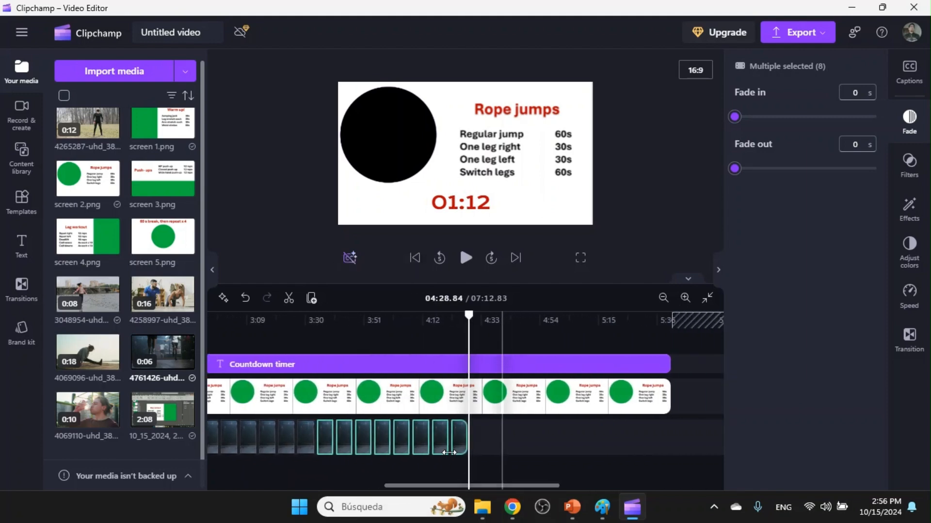
{"action": "right_click", "coordinate": [427, 439]}
{"action": "left_click", "coordinate": [454, 273]}
{"action": "left_click", "coordinate": [677, 438]}
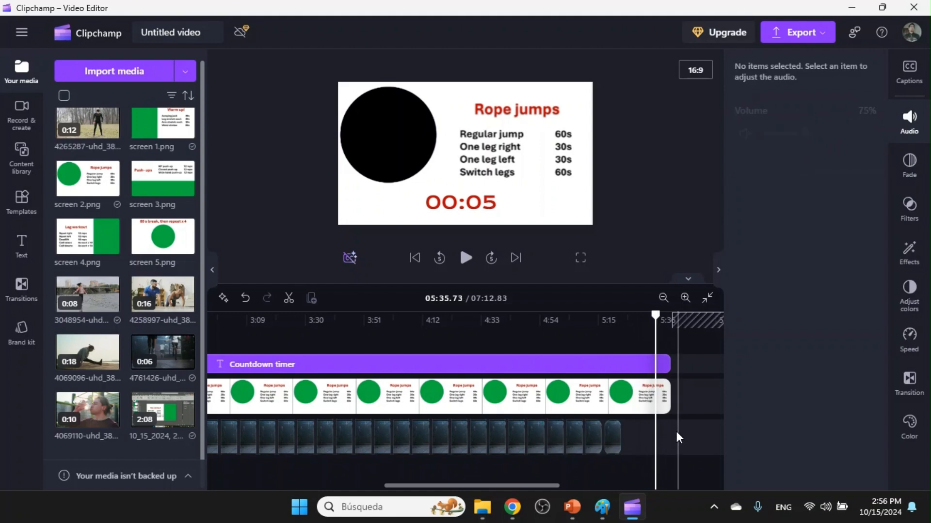
Duplicate the last four 4761426 clips past the end of the Rope jumps slide and delete the surplus final clip.
{"action": "left_click_drag", "start_coordinate": [677, 438], "coordinate": [552, 437]}
{"action": "right_click", "coordinate": [558, 438]}
{"action": "left_click", "coordinate": [589, 269]}
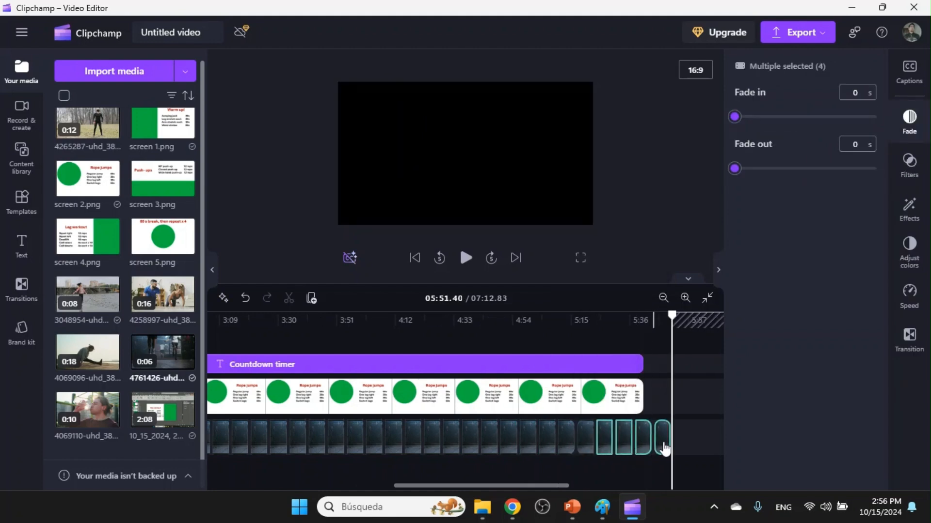
{"action": "left_click", "coordinate": [694, 443]}
{"action": "left_click", "coordinate": [665, 443]}
{"action": "key", "text": "Delete"}
Move the screen-recorded Push-ups transition clip directly after the Rope jumps slide on the upper track.
{"action": "left_click_drag", "start_coordinate": [545, 486], "coordinate": [609, 489]}
{"action": "left_click_drag", "start_coordinate": [674, 412], "coordinate": [522, 407]}
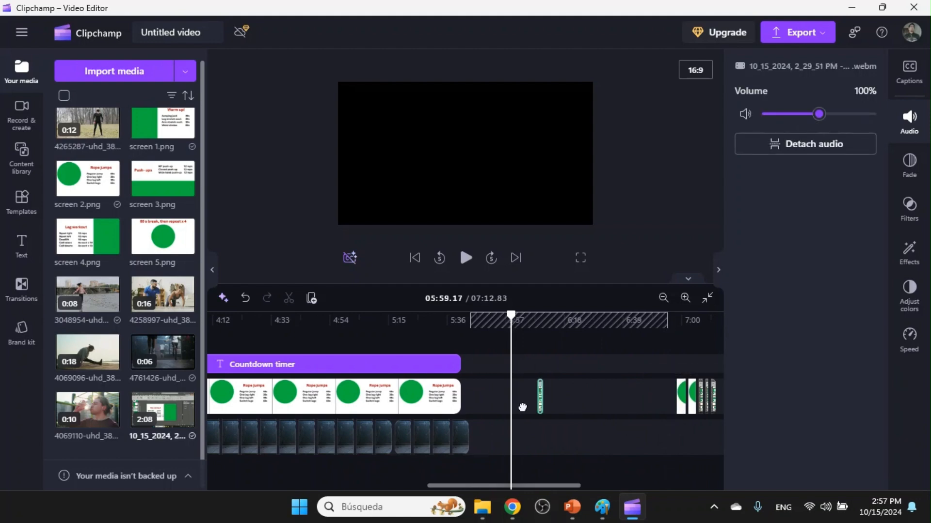
{"action": "left_click_drag", "start_coordinate": [464, 408], "coordinate": [464, 406]}
Trim the last 4761426 clip to 05:42.07 and place the 4258997 video there on a new track underneath.
{"action": "left_click_drag", "start_coordinate": [459, 330], "coordinate": [454, 322]}
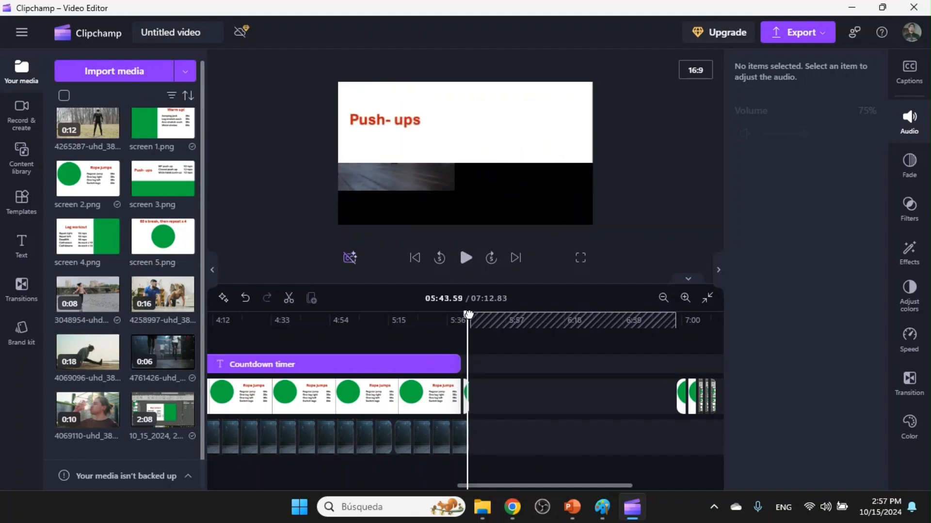
{"action": "left_click_drag", "start_coordinate": [468, 315], "coordinate": [463, 315]}
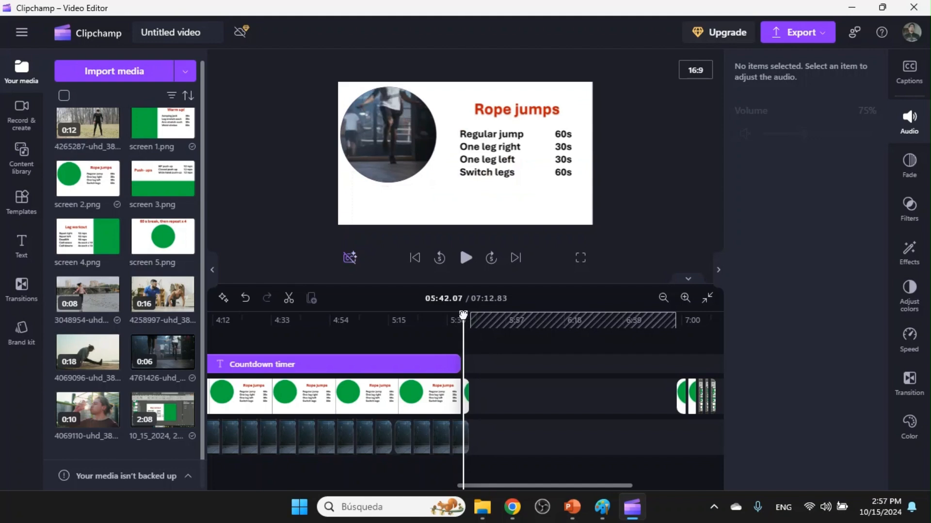
{"action": "left_click_drag", "start_coordinate": [464, 432], "coordinate": [459, 432]}
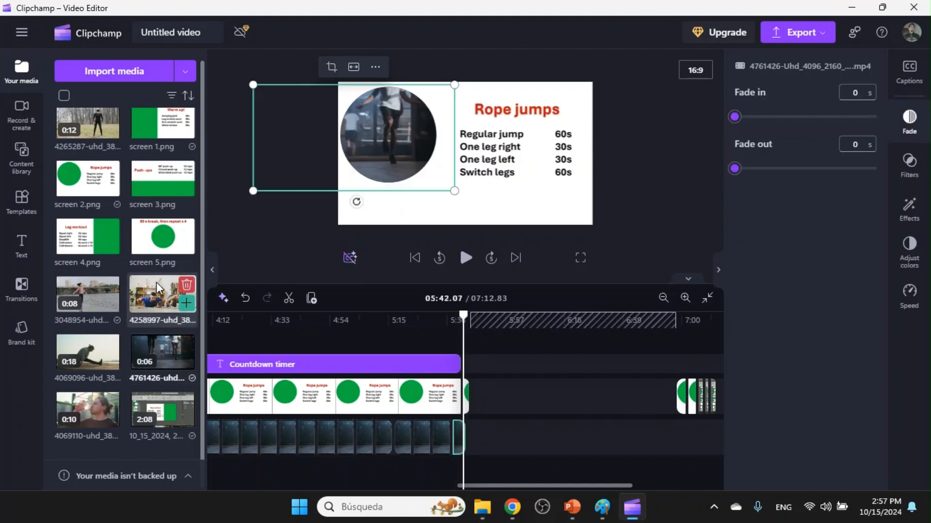
{"action": "left_click_drag", "start_coordinate": [162, 298], "coordinate": [484, 461]}
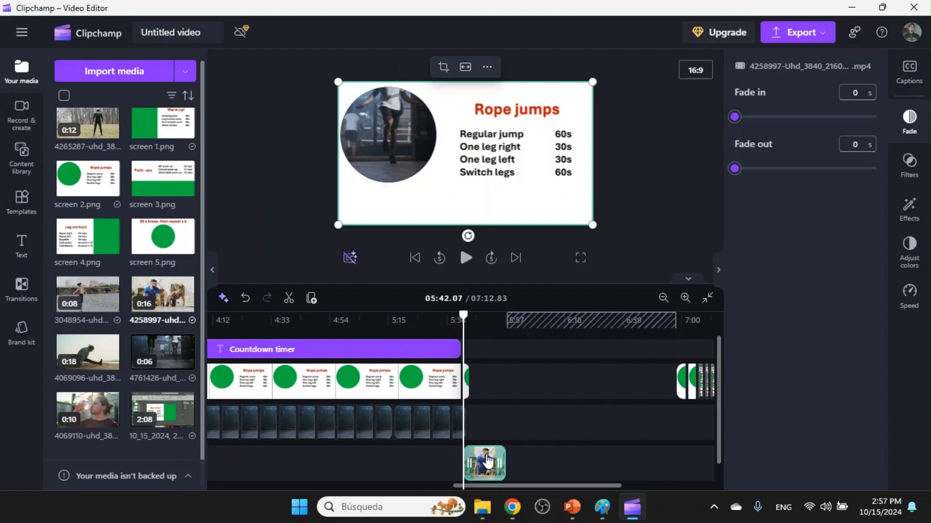
{"action": "scroll", "coordinate": [488, 462], "scroll_direction": "up", "scroll_amount": 3}
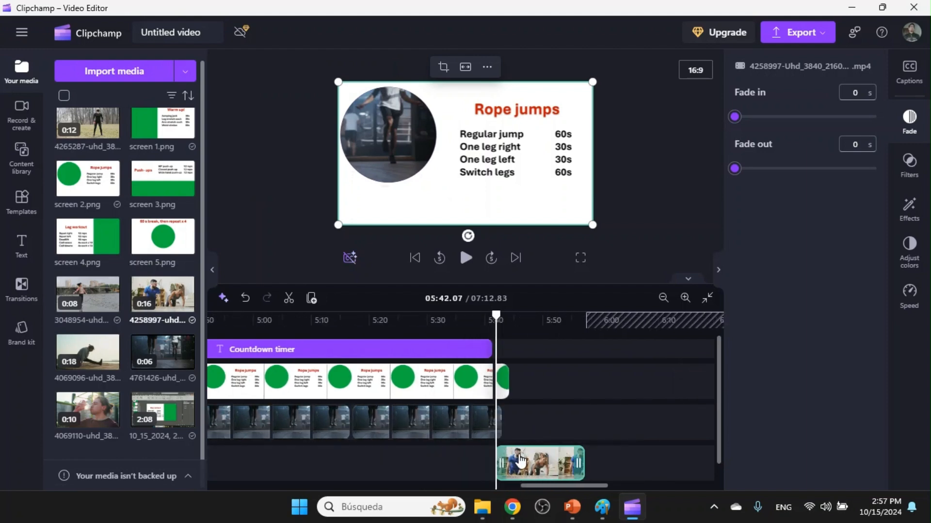
Play back the opening, the end of Warm up and the transition from Rope jumps to Push-ups.
{"action": "left_click", "coordinate": [465, 257]}
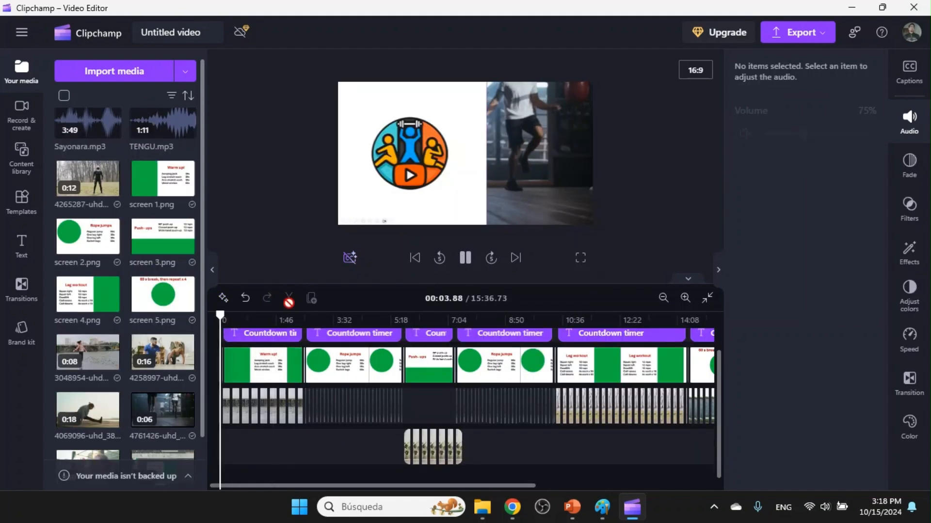
{"action": "left_click", "coordinate": [466, 257]}
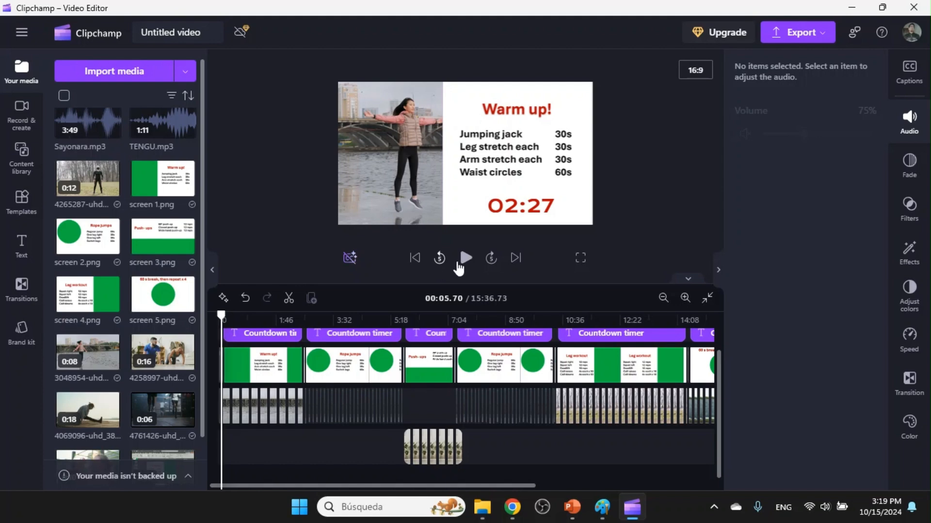
{"action": "left_click", "coordinate": [465, 258]}
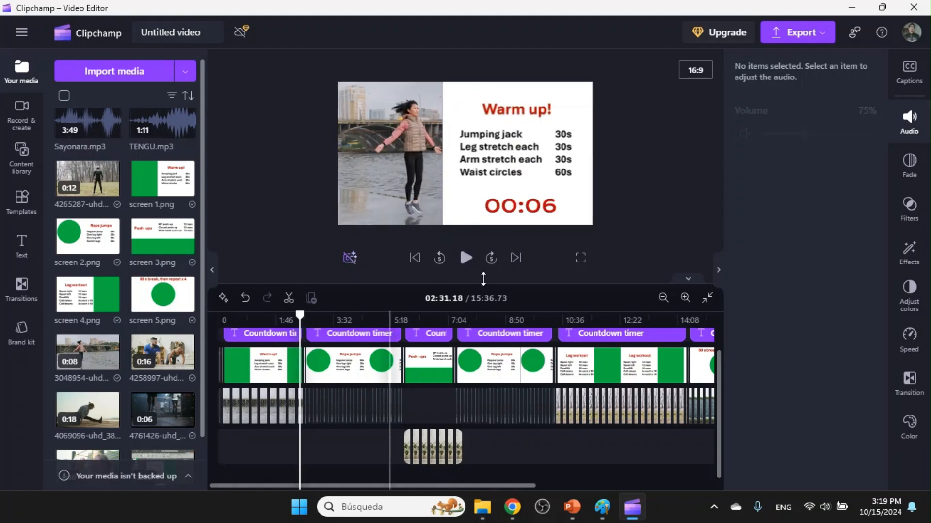
{"action": "key", "text": "space"}
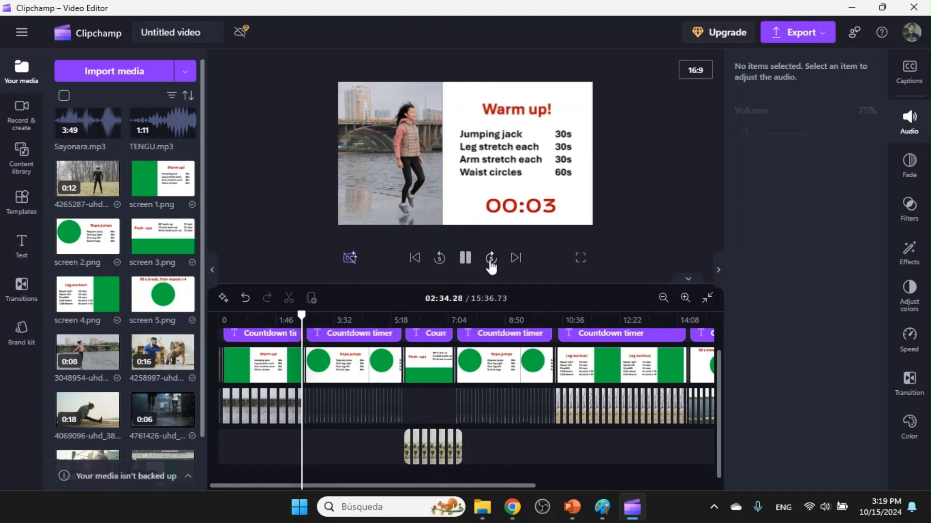
{"action": "left_click", "coordinate": [400, 321]}
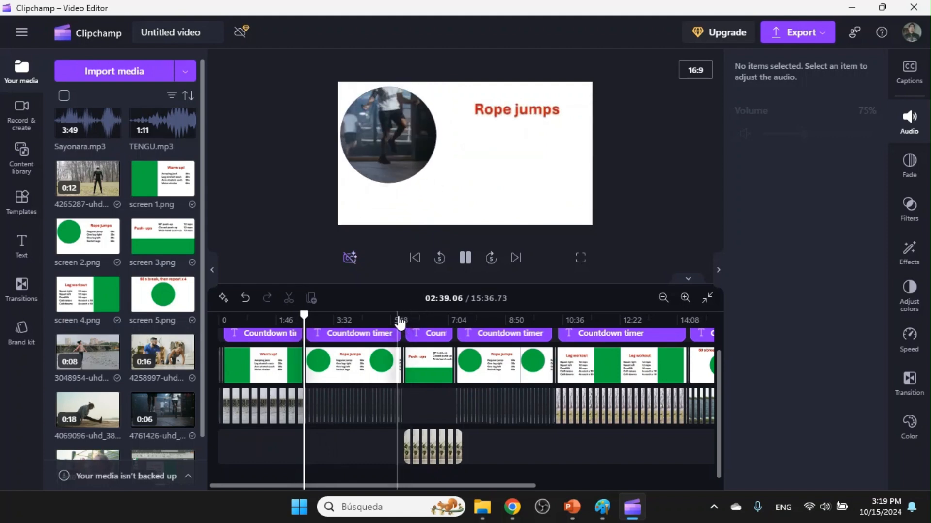
{"action": "left_click", "coordinate": [491, 257]}
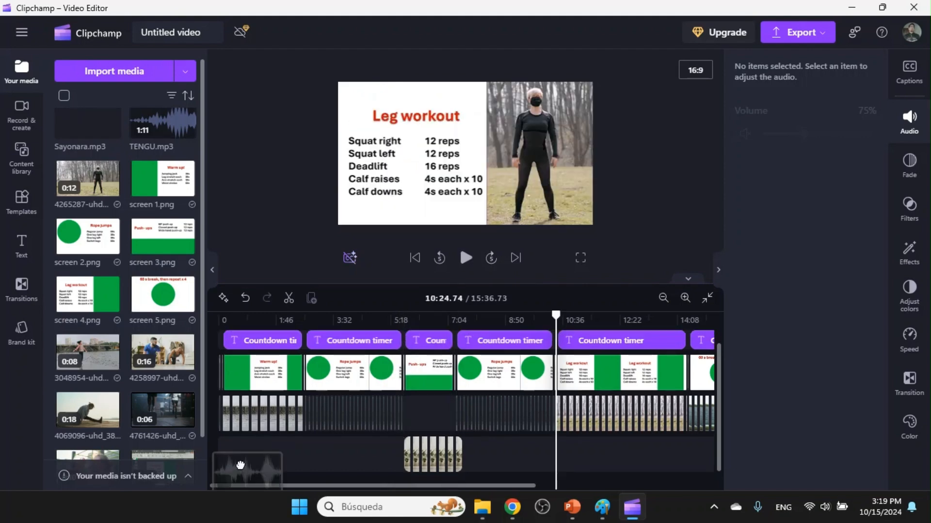
Add Sayonara.mp3 at the start of the timeline and move it to the lowest track, below the video clips.
{"action": "left_click_drag", "start_coordinate": [239, 464], "coordinate": [250, 455]}
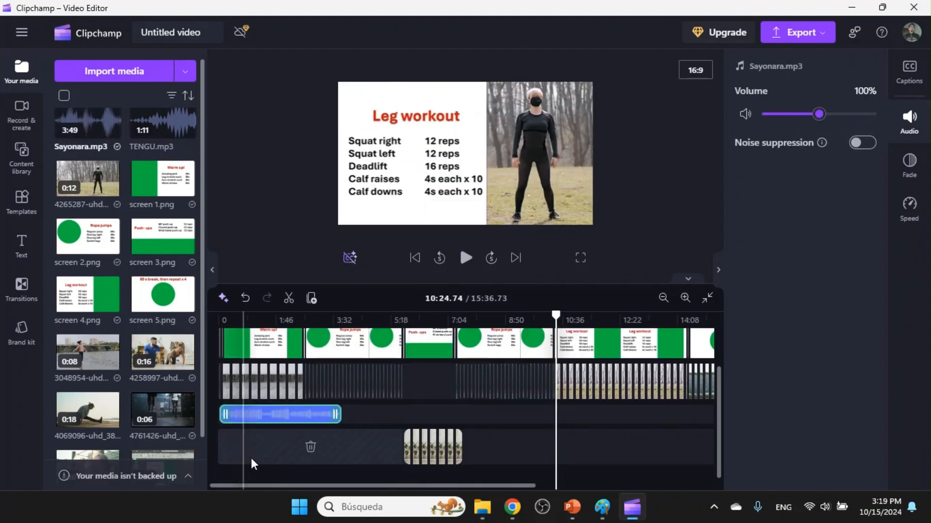
{"action": "left_click_drag", "start_coordinate": [260, 416], "coordinate": [254, 469]}
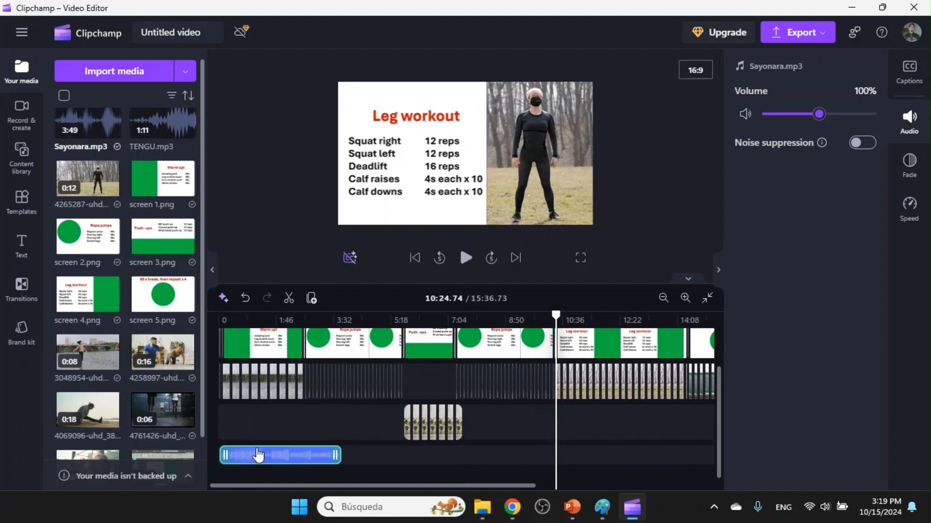
{"action": "left_click_drag", "start_coordinate": [244, 434], "coordinate": [252, 452]}
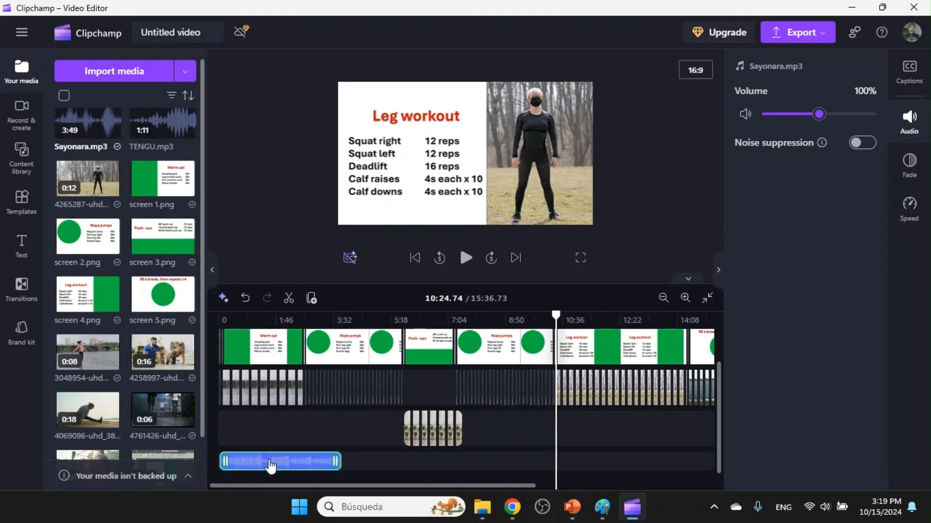
Split Sayonara.mp3 at 02:37.22, where the Warm up countdown ends, and delete the remainder.
{"action": "left_click", "coordinate": [295, 319]}
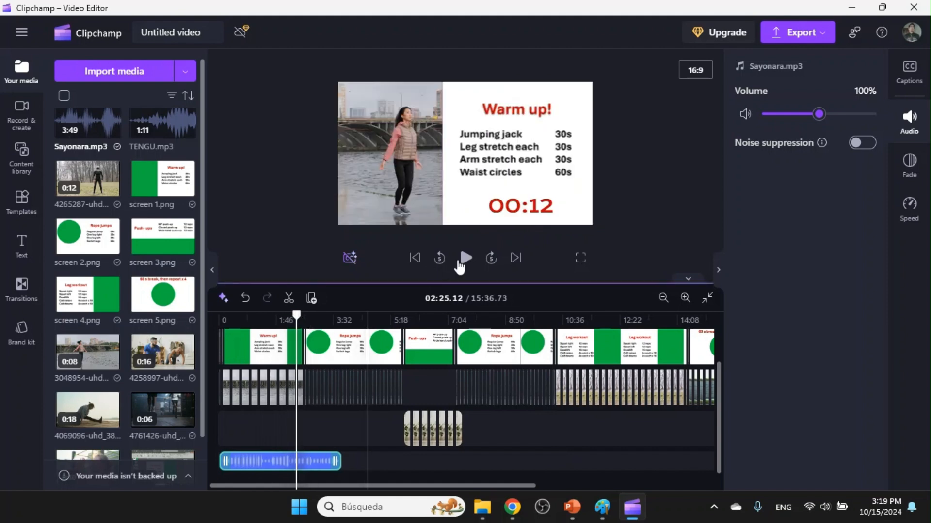
{"action": "left_click", "coordinate": [487, 259]}
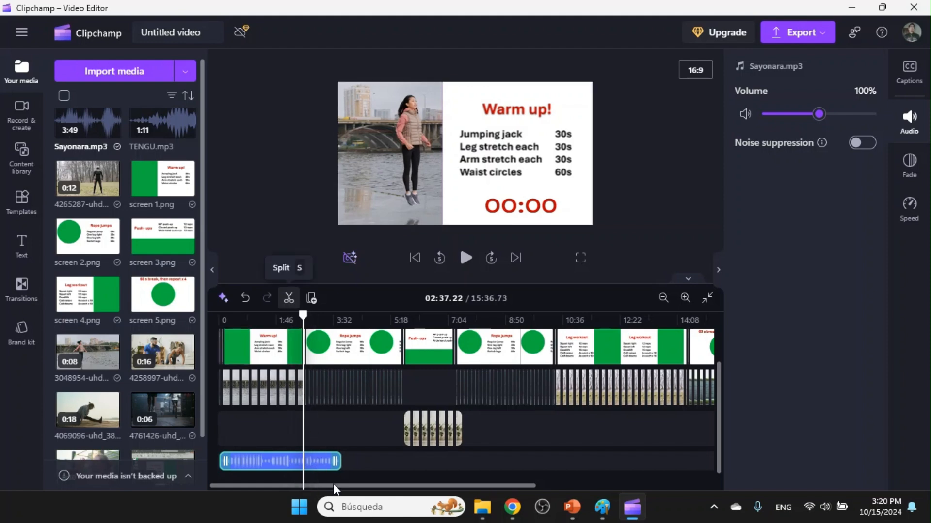
{"action": "key", "text": "Delete"}
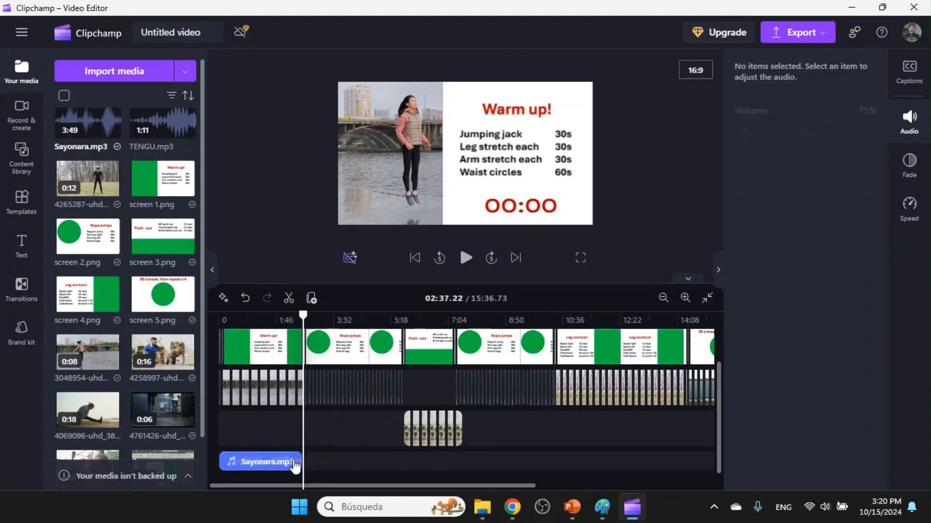
Give Sayonara.mp3 a 2-second fade-out and add TENGU.mp3 on a new track beneath it, slightly overlapping its end.
{"action": "left_click", "coordinate": [296, 462]}
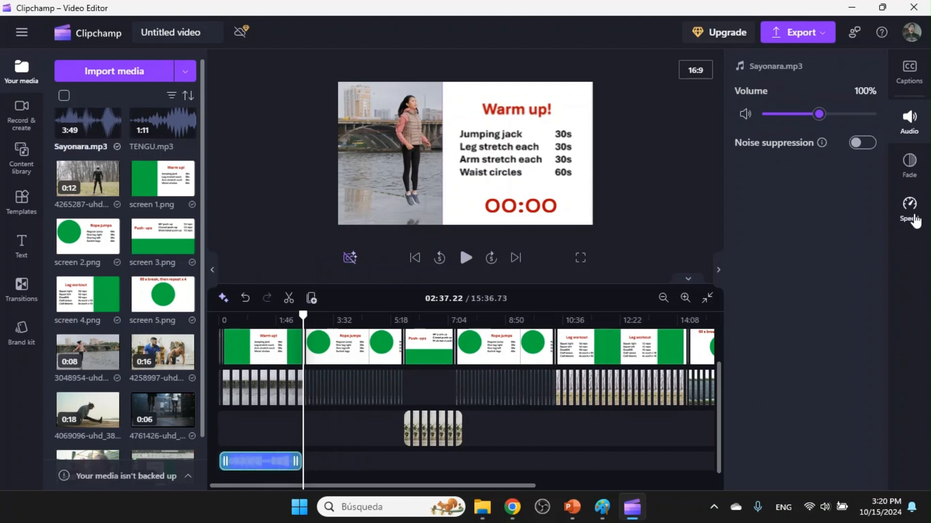
{"action": "left_click", "coordinate": [908, 164]}
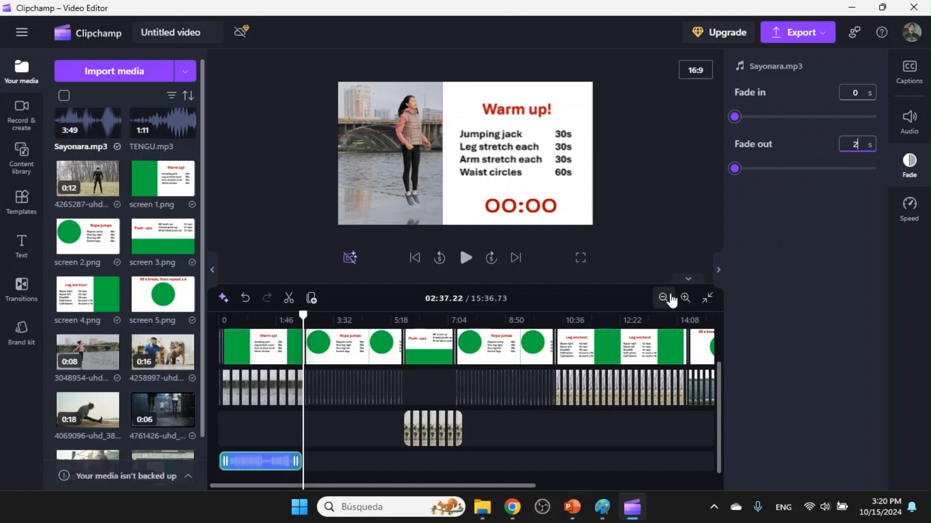
{"action": "mouse_move", "coordinate": [164, 125]}
{"action": "left_mouse_down"}
{"action": "mouse_move", "coordinate": [210, 299]}
{"action": "mouse_move", "coordinate": [313, 434]}
{"action": "mouse_move", "coordinate": [326, 473]}
{"action": "left_mouse_up"}
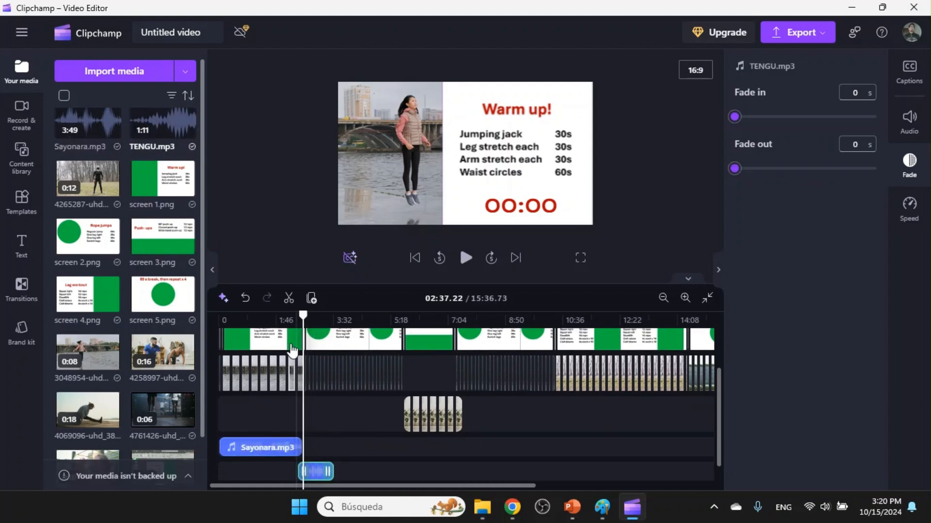
Play back the music change from Warm up to Rope jumps and look over the rest of the timeline.
{"action": "left_click_drag", "start_coordinate": [300, 317], "coordinate": [289, 318]}
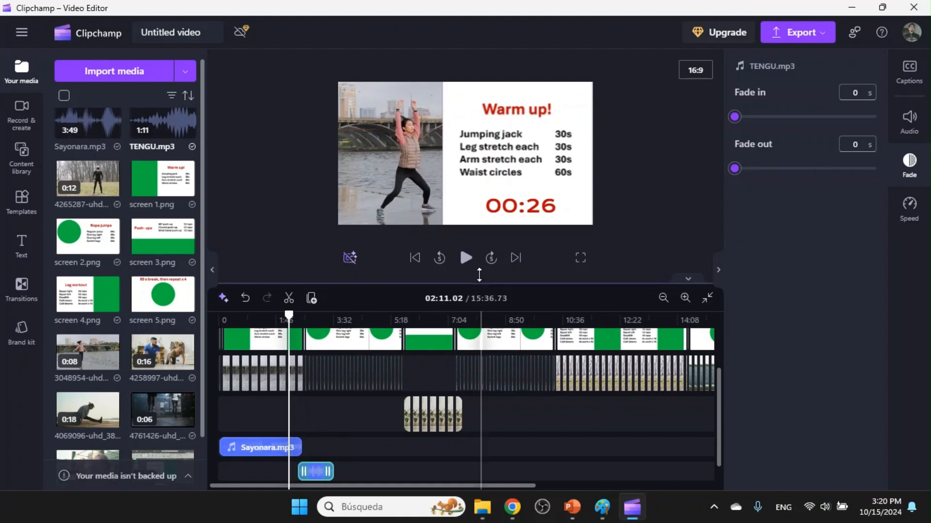
{"action": "left_click", "coordinate": [464, 258]}
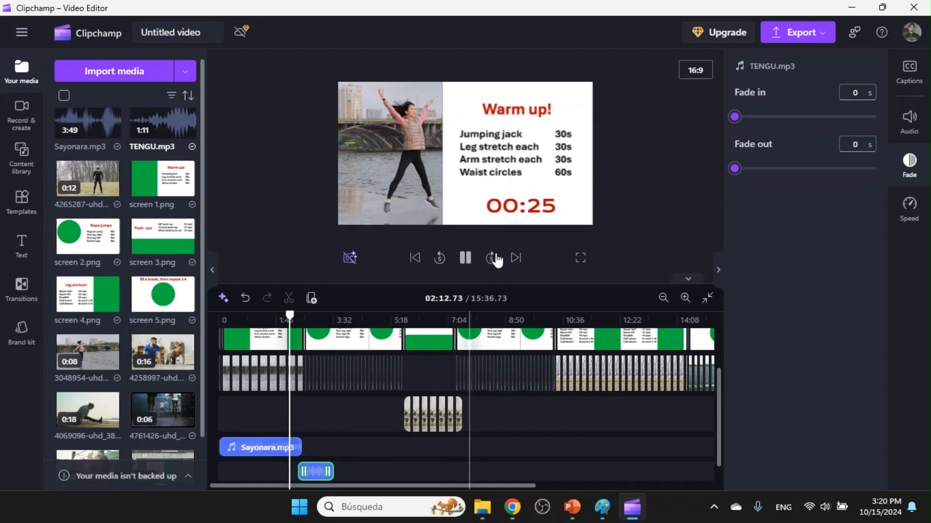
{"action": "left_click", "coordinate": [490, 257]}
{"action": "left_click", "coordinate": [490, 260]}
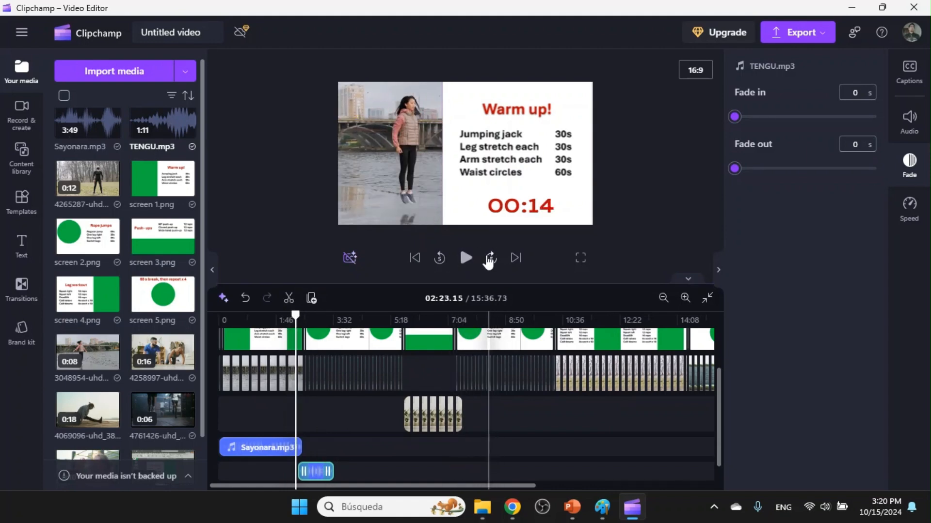
{"action": "left_click", "coordinate": [487, 261]}
{"action": "left_click", "coordinate": [483, 260]}
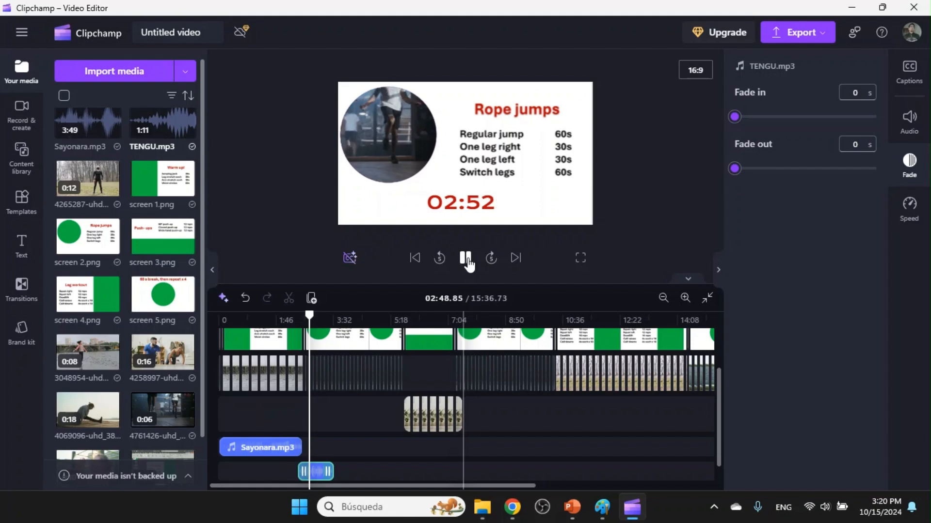
{"action": "left_click", "coordinate": [465, 257]}
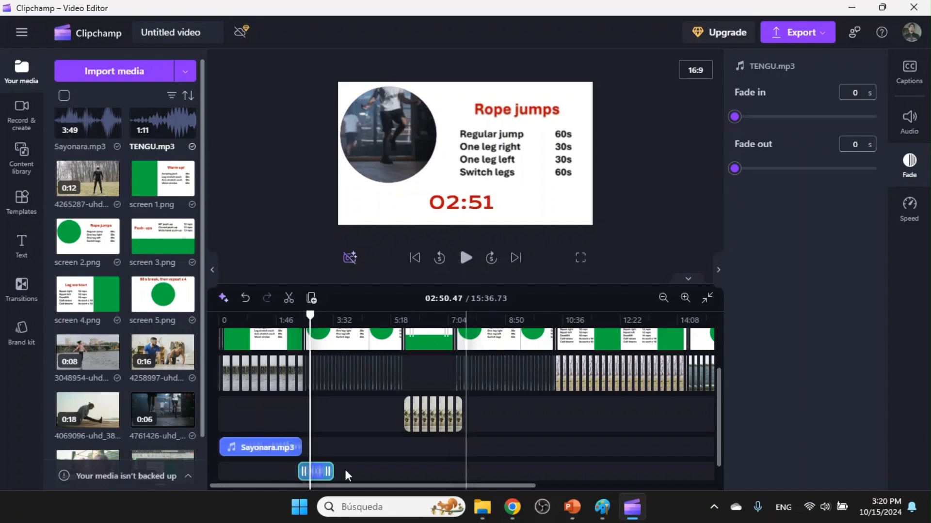
{"action": "left_click_drag", "start_coordinate": [496, 486], "coordinate": [579, 477]}
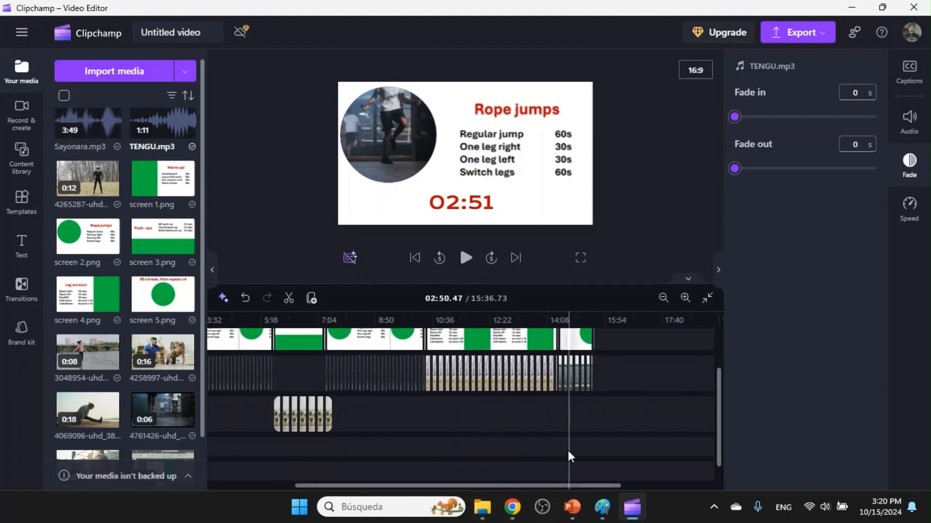
Rename the video project as "Work out!".
{"action": "left_click", "coordinate": [208, 31]}
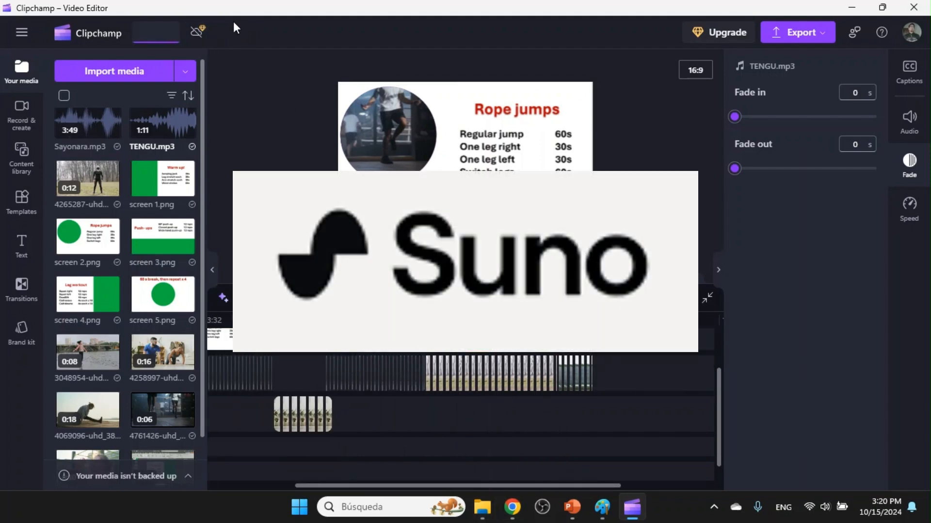
{"action": "type", "text": "MUSIC"}
{"action": "key", "text": "BackSpace"}
{"action": "key", "text": "BackSpace"}
{"action": "key", "text": "BackSpace"}
{"action": "key", "text": "BackSpace"}
{"action": "key", "text": "BackSpace"}
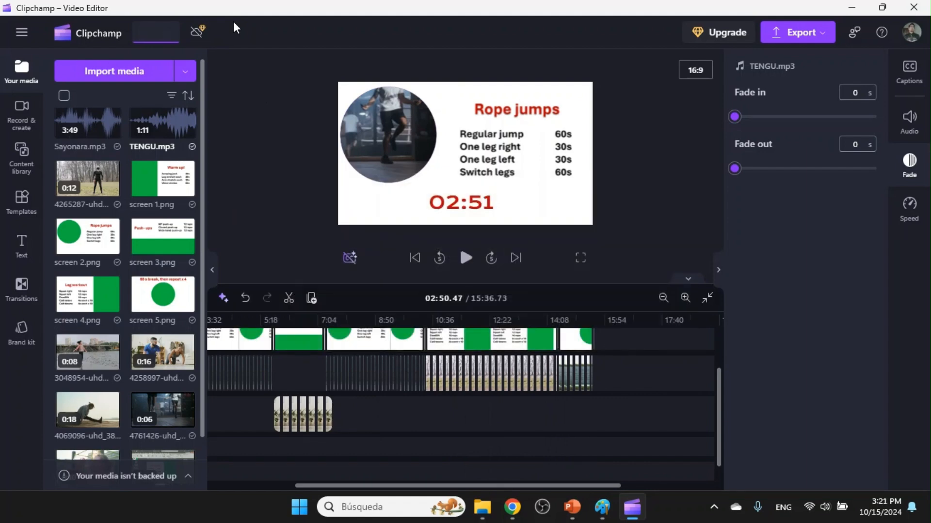
{"action": "type", "text": "Work out!"}
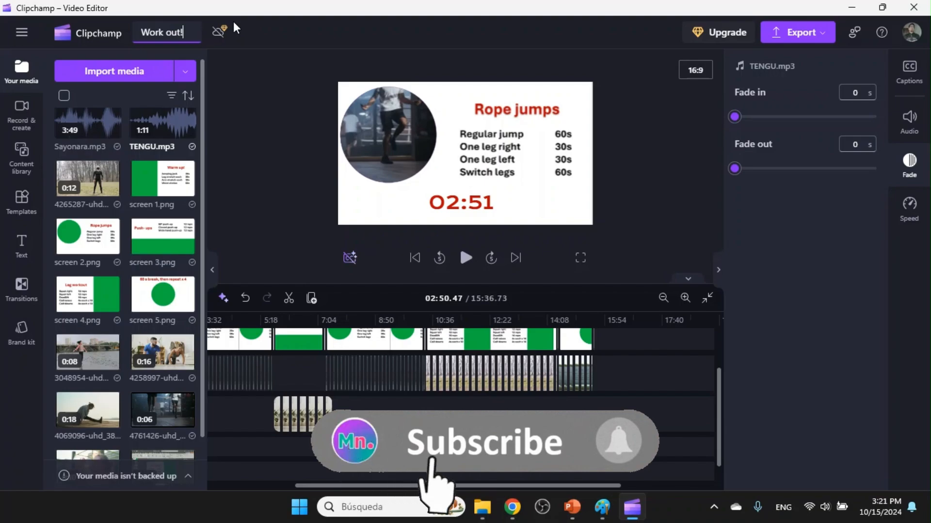